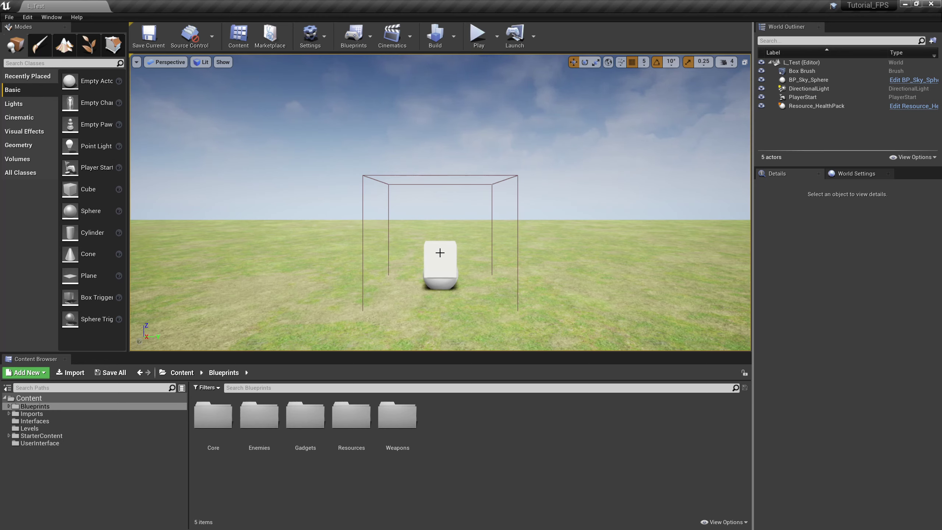
# - Create a child Blueprint class of Gadget_Base in the Gadgets folder and name it Gadget_Flashlight
pyautogui.doubleClick(305, 422)
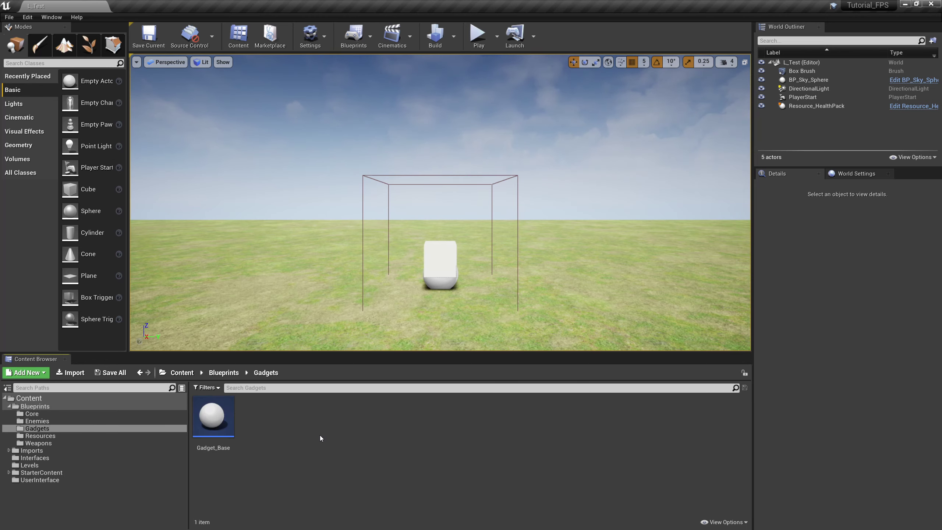
pyautogui.click(211, 416)
pyautogui.rightClick(213, 421)
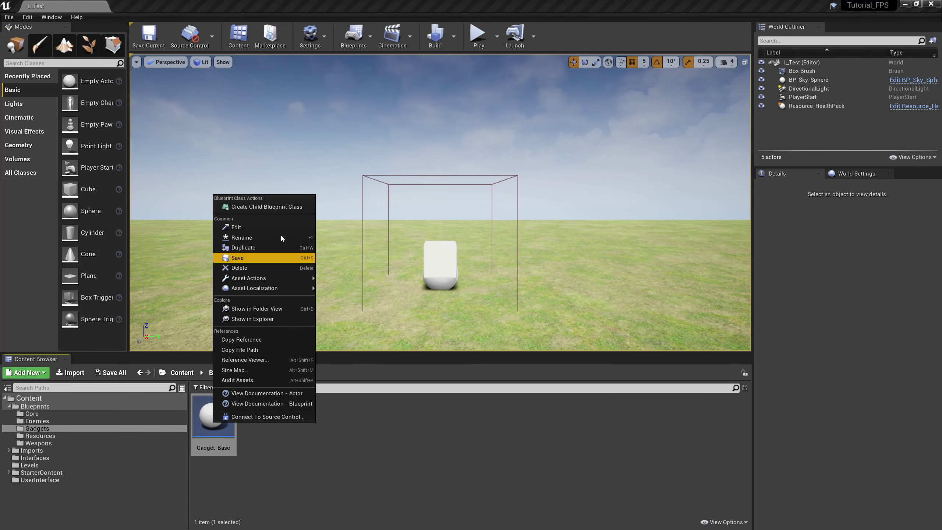
pyautogui.click(275, 208)
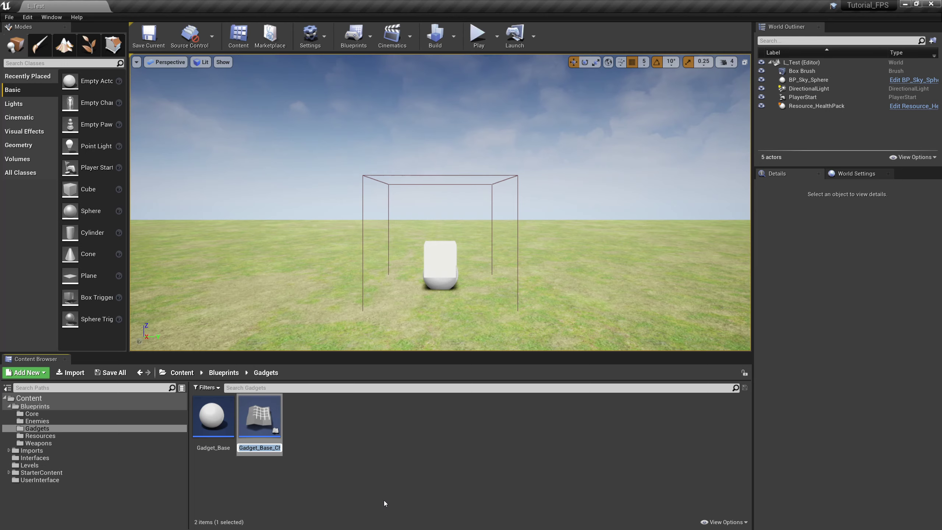
pyautogui.press('End')
pyautogui.press('BackSpace')
pyautogui.press('BackSpace')
pyautogui.press('BackSpace')
pyautogui.press('BackSpace')
pyautogui.press('BackSpace')
pyautogui.press('BackSpace')
pyautogui.press('BackSpace')
pyautogui.press('BackSpace')
pyautogui.press('BackSpace')
pyautogui.press('BackSpace')
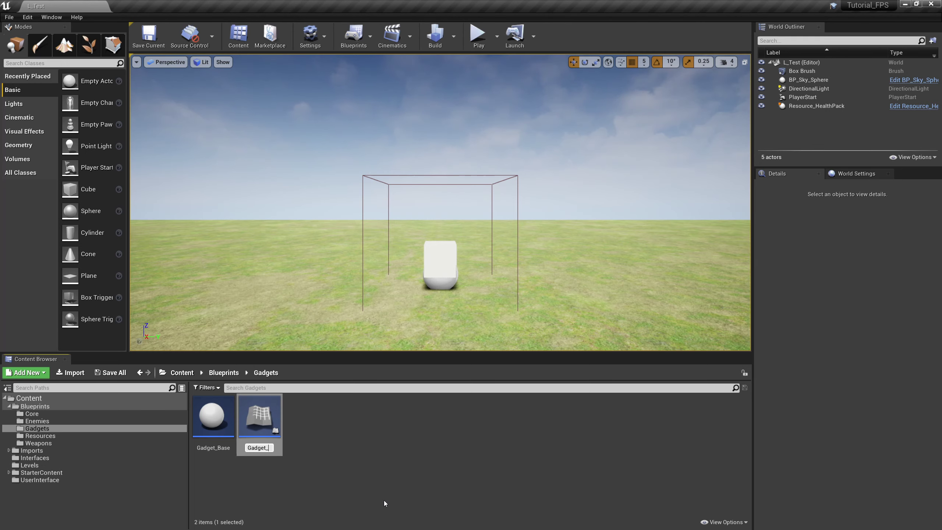
pyautogui.write('Flashlight')
pyautogui.press('Return')
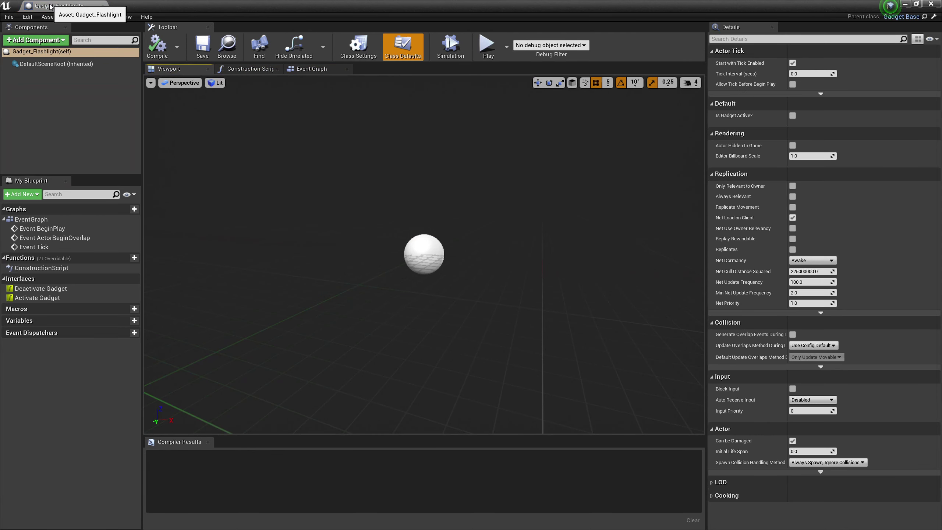
# - Dock the Gadget_Flashlight editor beside the level, then add a Spot Light component named Flashlight and compile
pyautogui.moveTo(51, 5); pyautogui.dragTo(144, 6)
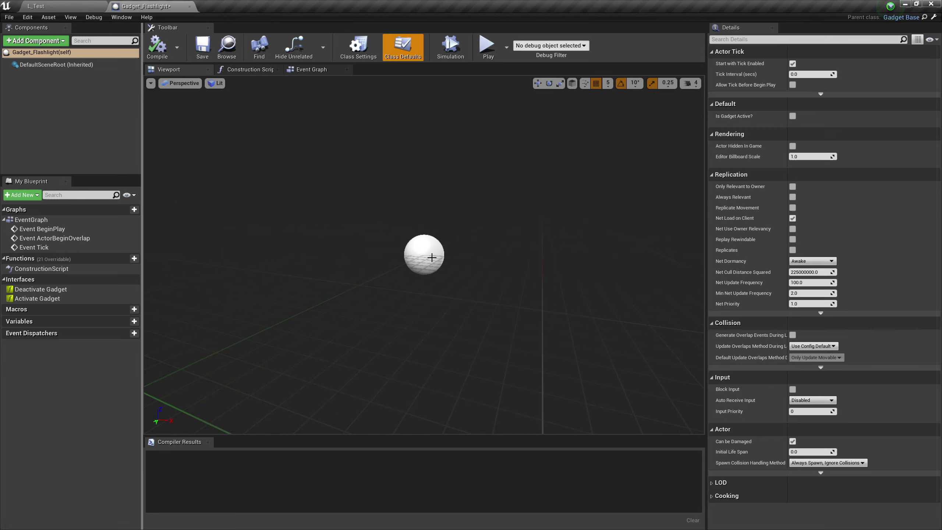
pyautogui.click(52, 41)
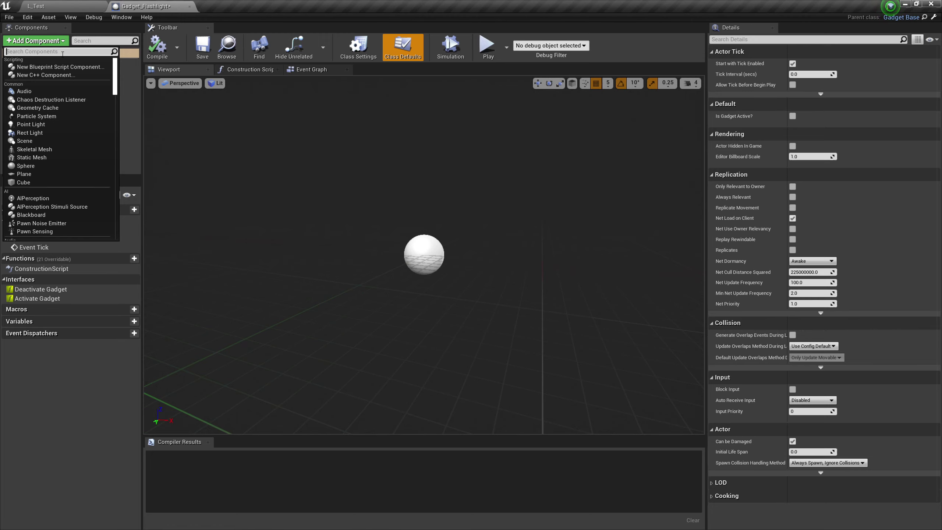
pyautogui.write('spot')
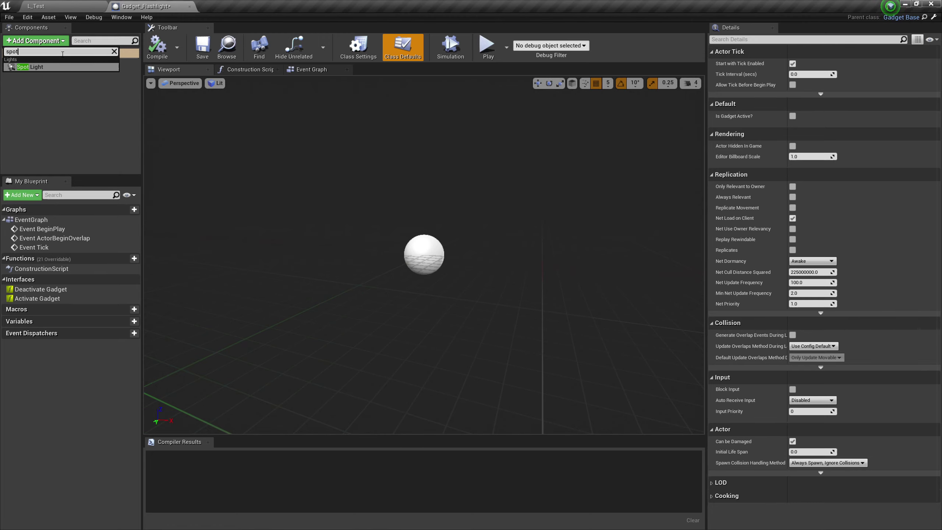
pyautogui.click(37, 67)
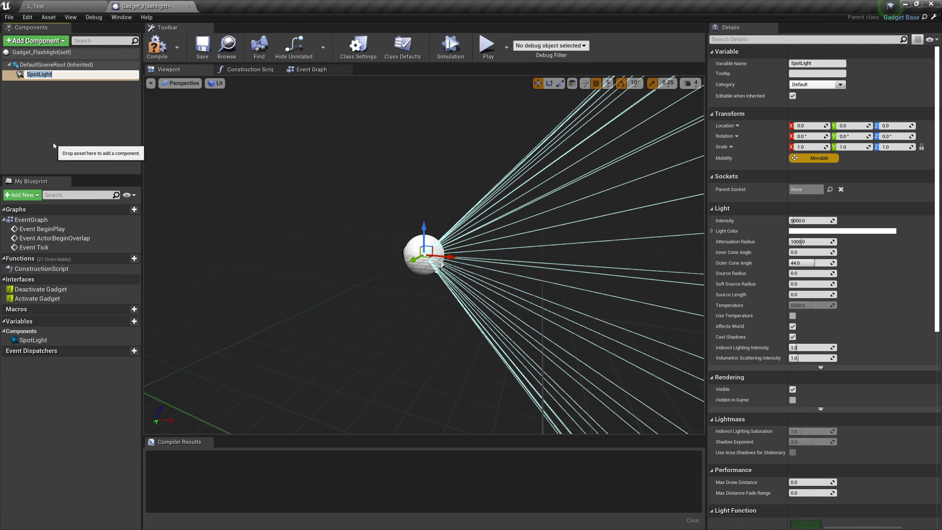
pyautogui.write('Flashlight')
pyautogui.press('Return')
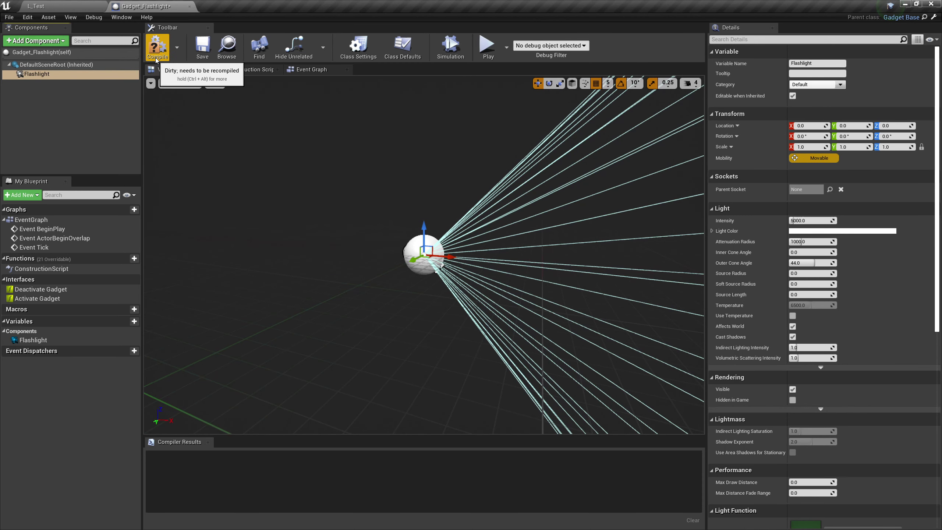
pyautogui.click(157, 45)
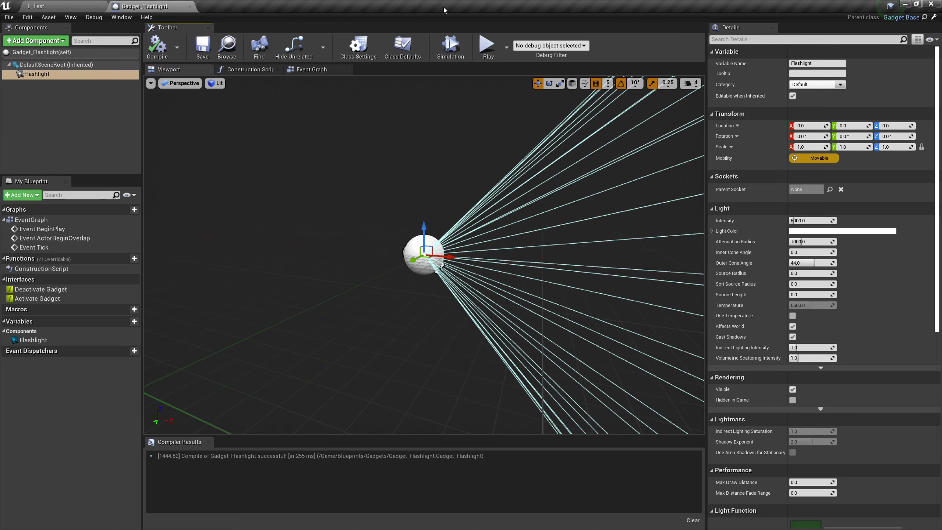
# - Delete the ActorBeginOverlap and Tick event nodes from the Gadget_Flashlight Event Graph
pyautogui.click(310, 70)
pyautogui.moveTo(465, 177); pyautogui.dragTo(504, 184, button='right')
pyautogui.moveTo(580, 350); pyautogui.dragTo(538, 360, button='right')
pyautogui.moveTo(519, 398); pyautogui.dragTo(346, 281)
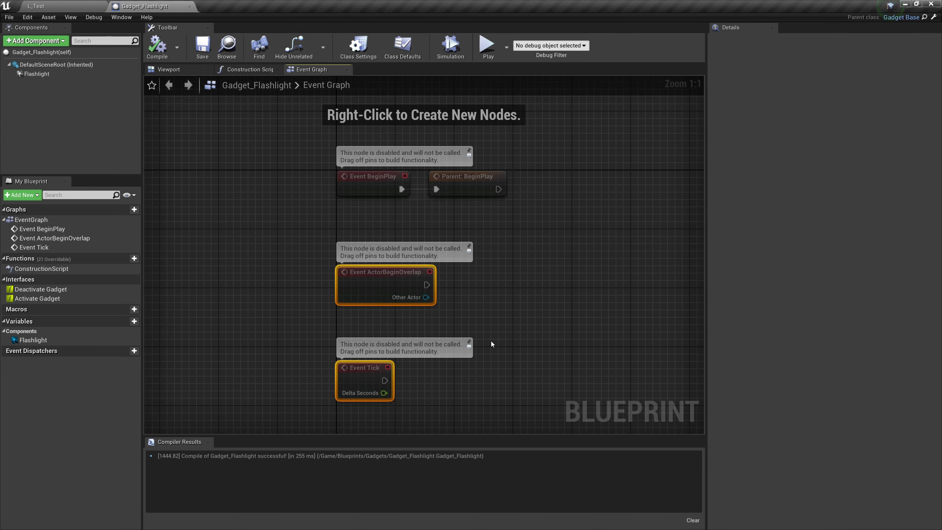
pyautogui.press('Delete')
# - Add the Event Activate Gadget interface event below the BeginPlay event
pyautogui.moveTo(393, 258); pyautogui.dragTo(337, 296, button='right')
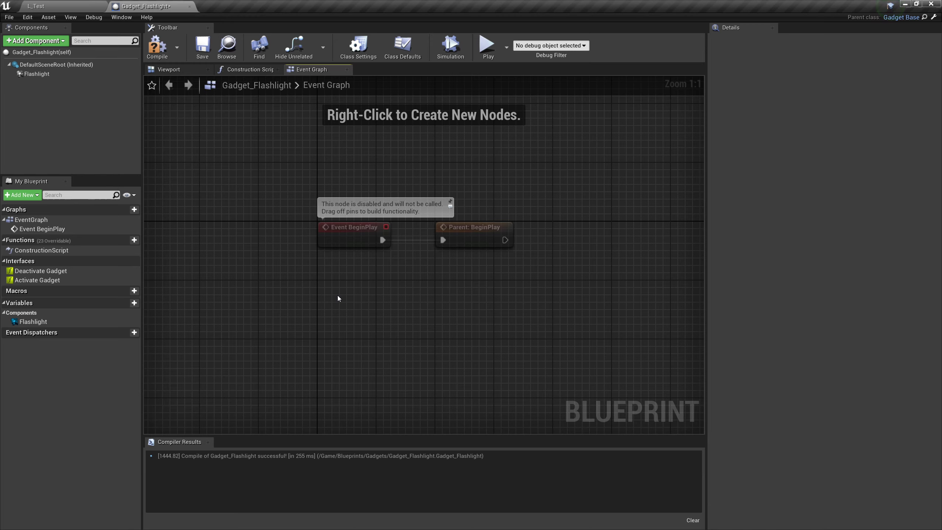
pyautogui.rightClick(337, 296)
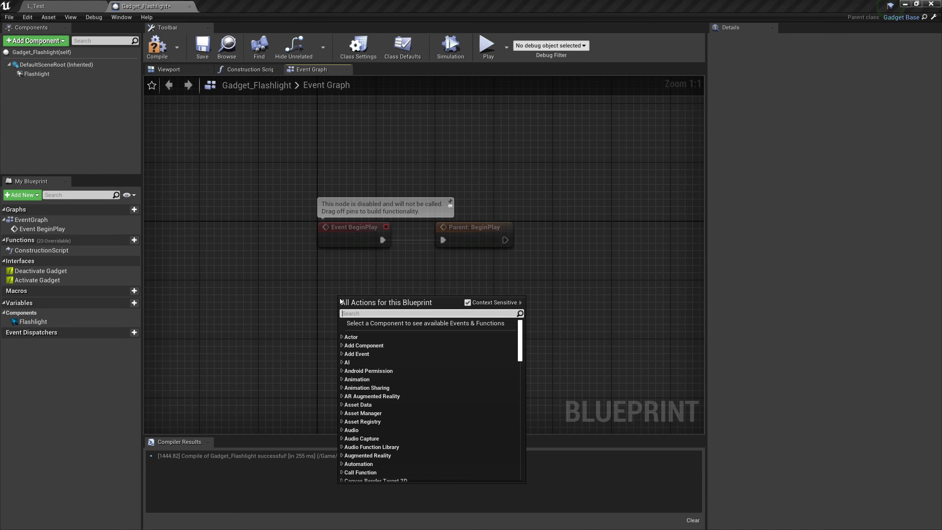
pyautogui.write('activate')
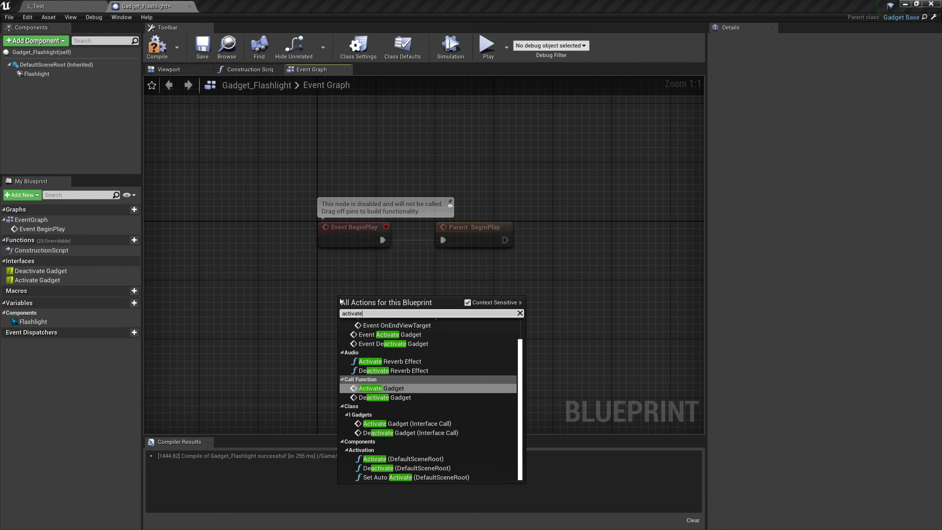
pyautogui.write(' gadget')
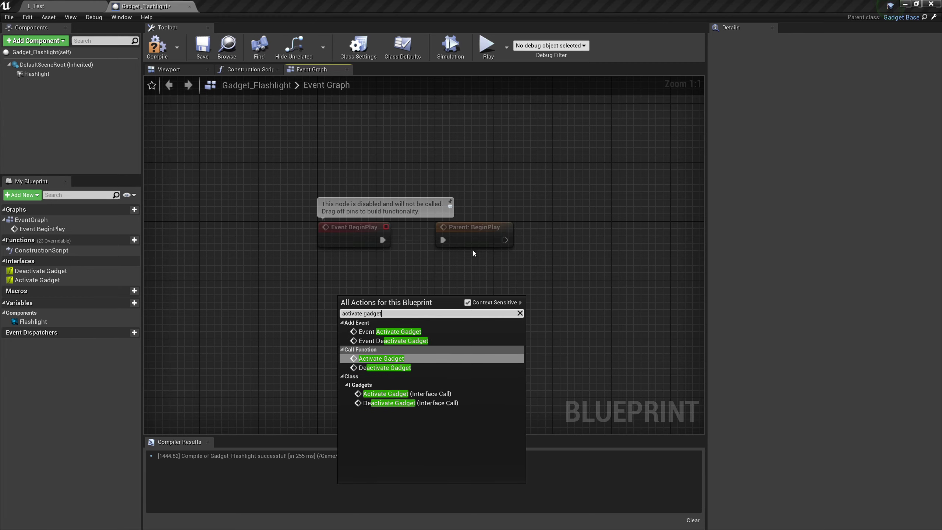
pyautogui.click(393, 331)
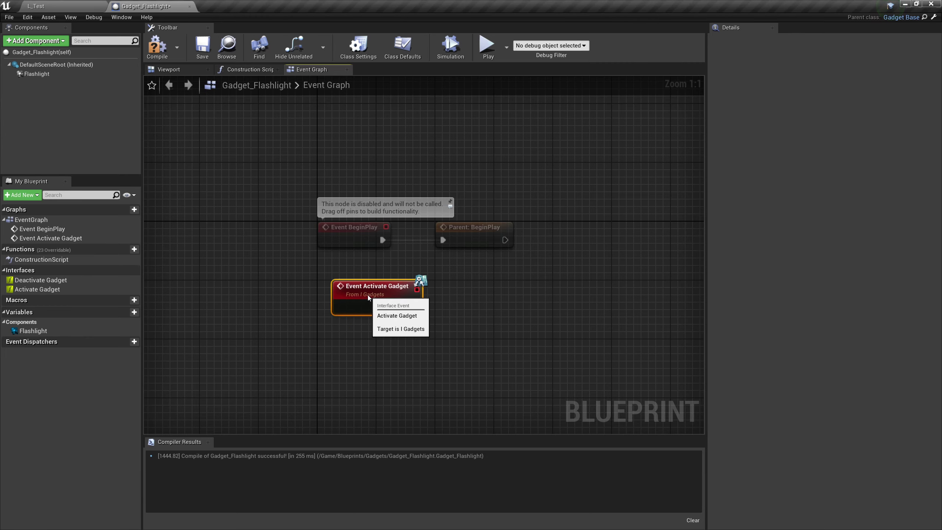
# - Add the Event Deactivate Gadget interface event and align it below Event Activate Gadget
pyautogui.moveTo(369, 371); pyautogui.dragTo(378, 288, button='right')
pyautogui.rightClick(371, 311)
pyautogui.write('de')
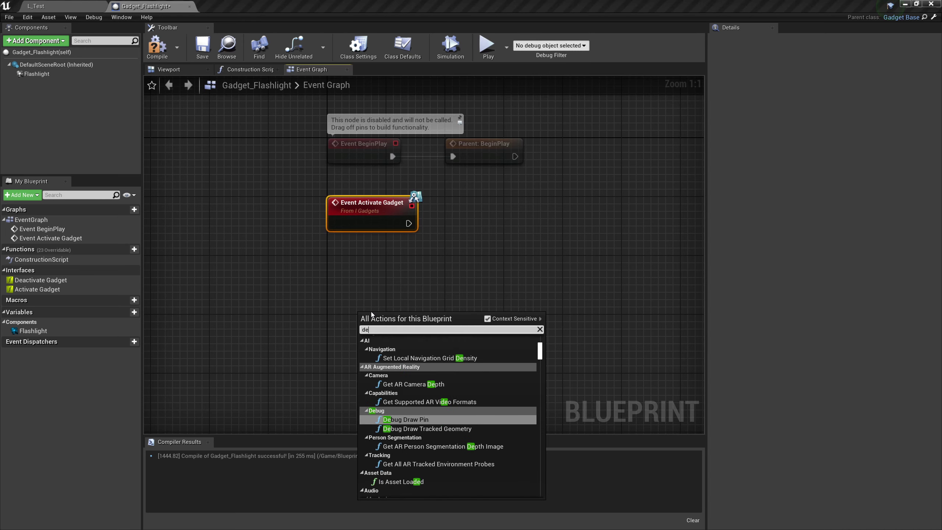
pyautogui.write('activate gadget')
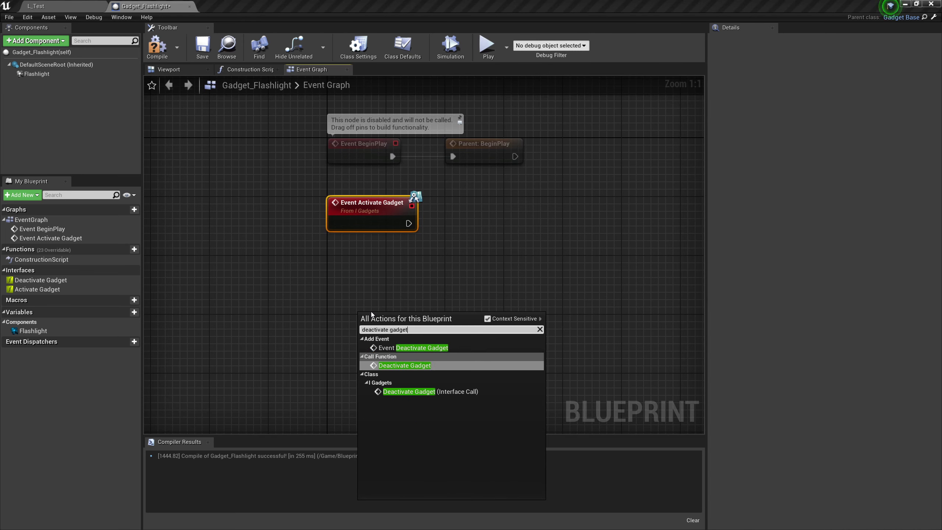
pyautogui.click(405, 347)
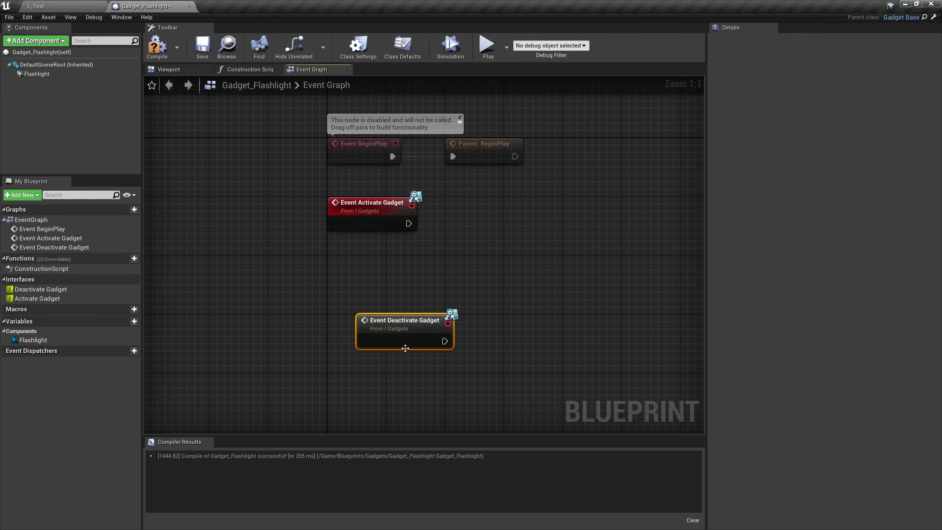
pyautogui.moveTo(383, 331); pyautogui.dragTo(361, 330)
pyautogui.click(463, 279)
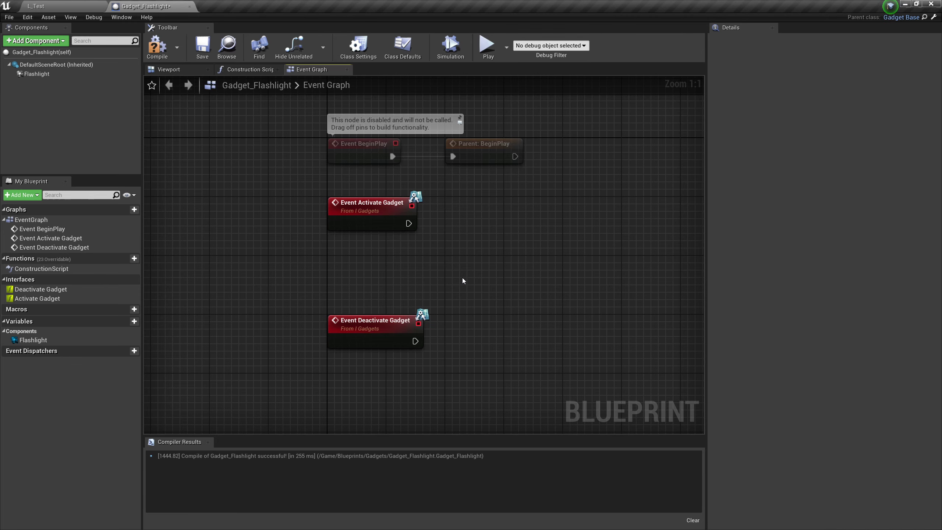
# - Add a Set Is Gadget Active? node, duplicate it, and place one beside each of the two gadget events
pyautogui.rightClick(463, 279)
pyautogui.write('set')
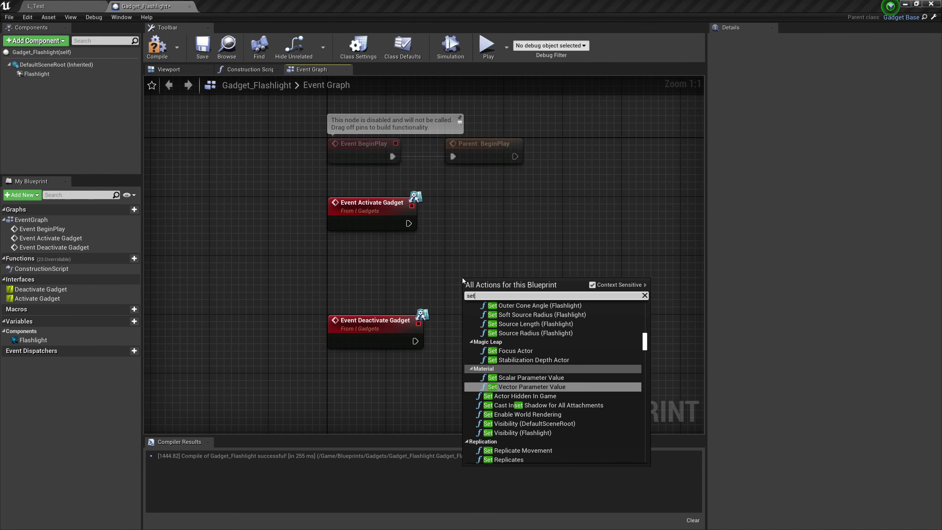
pyautogui.write(' is gadget')
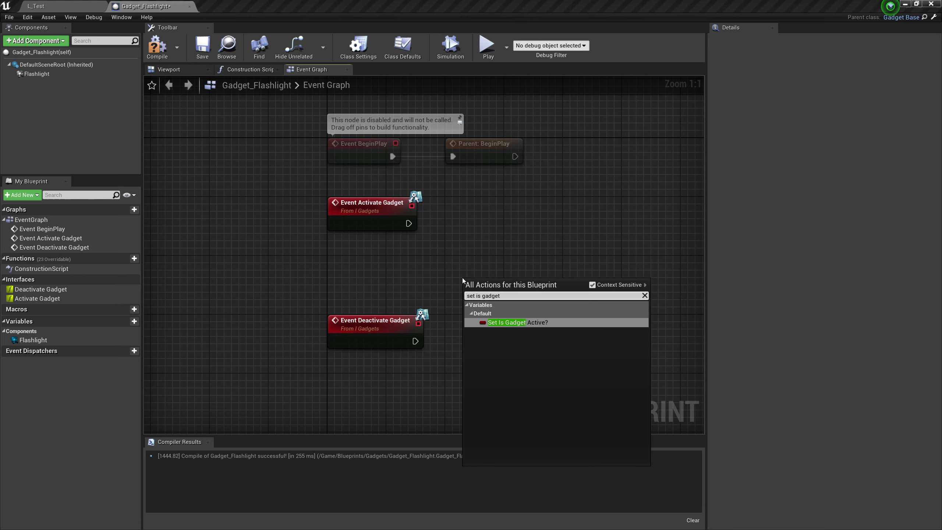
pyautogui.click(507, 322)
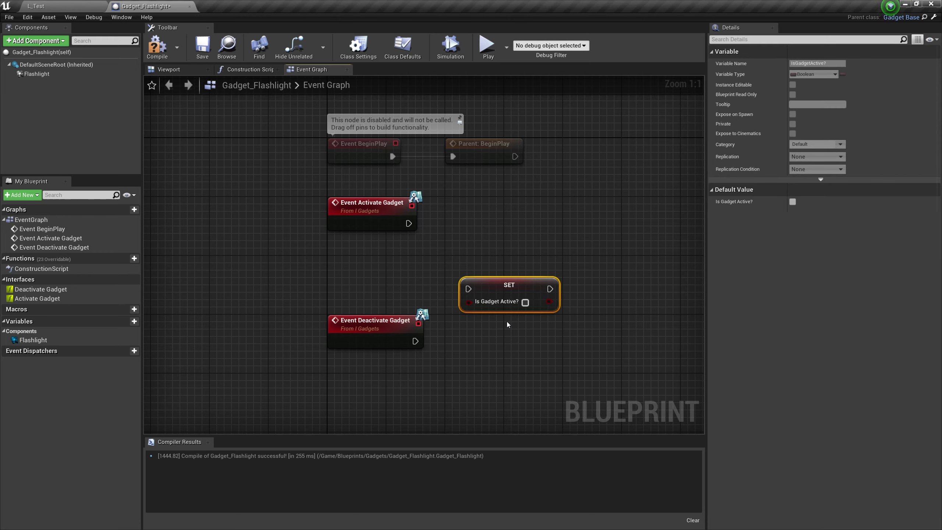
pyautogui.hotkey('ctrl', 'c')
pyautogui.hotkey('ctrl', 'v')
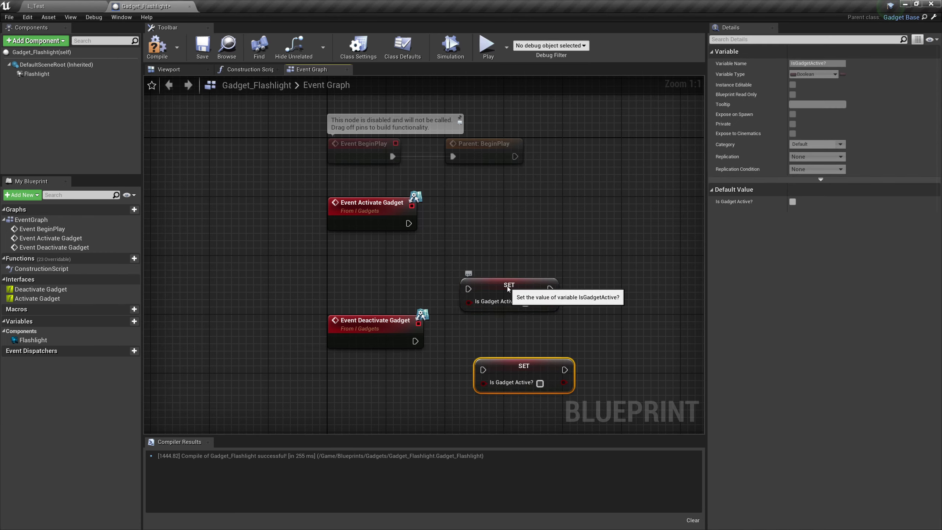
pyautogui.moveTo(507, 289); pyautogui.dragTo(492, 223)
pyautogui.moveTo(521, 366); pyautogui.dragTo(492, 336)
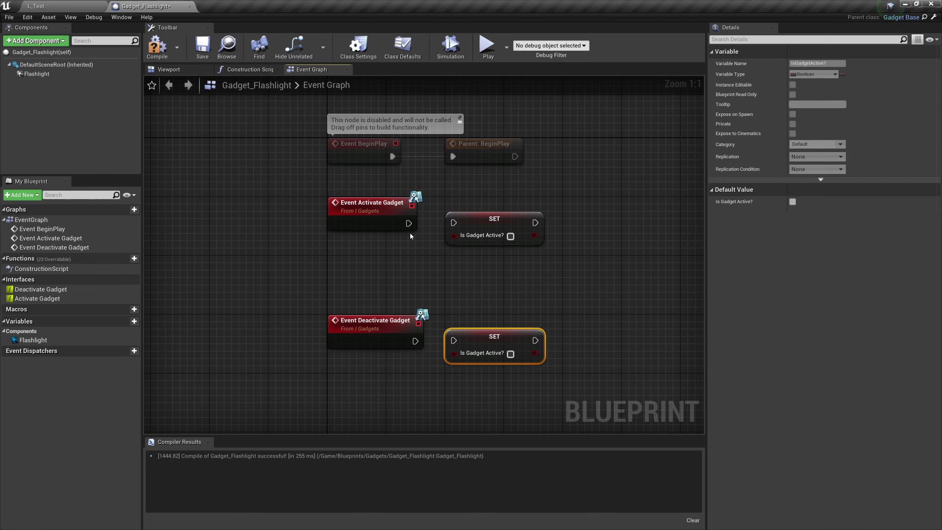
# - Connect each gadget event to its Set node and enable Is Gadget Active? on the Activate Gadget one
pyautogui.moveTo(408, 223); pyautogui.dragTo(453, 223)
pyautogui.moveTo(416, 341); pyautogui.dragTo(454, 341)
pyautogui.click(511, 236)
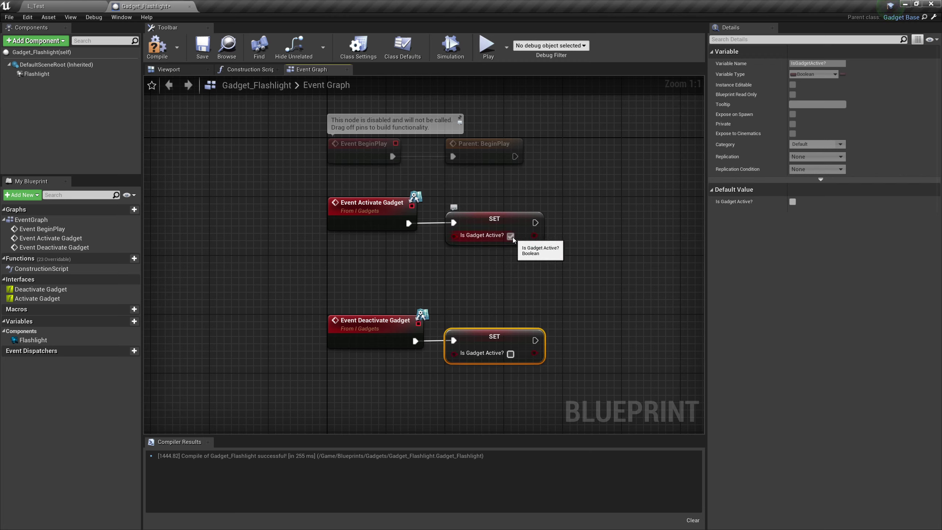
pyautogui.click(472, 272)
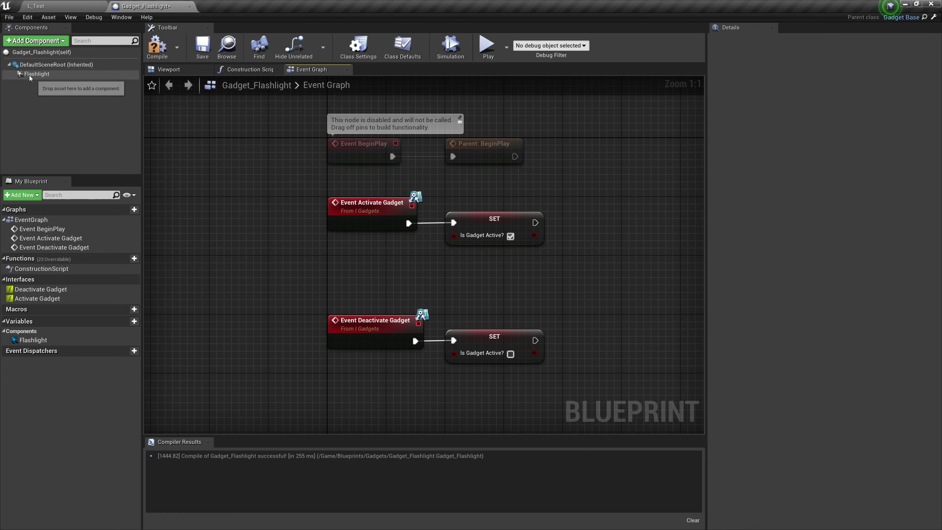
# - Add a Set Visibility node targeting Flashlight, run it after the Activate Gadget branch's Set node, and enable New Visibility
pyautogui.moveTo(37, 74); pyautogui.dragTo(595, 225)
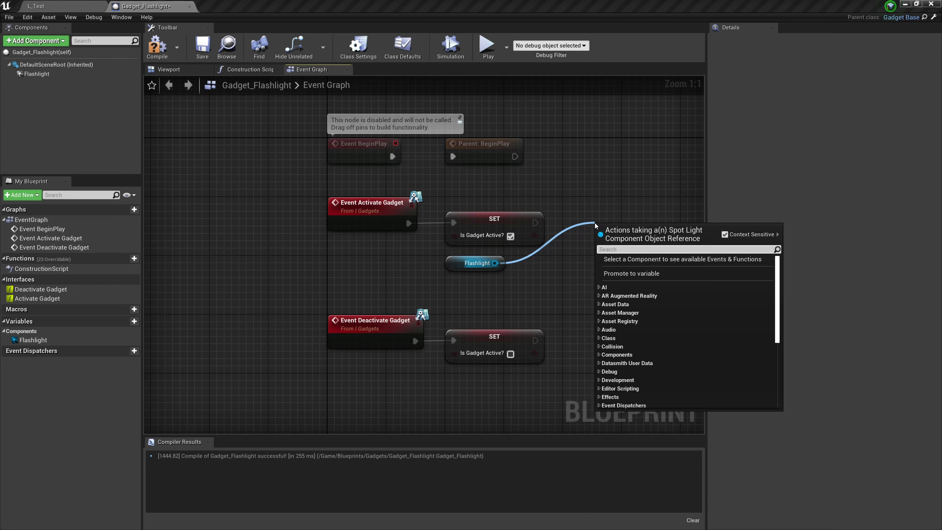
pyautogui.write('set visit')
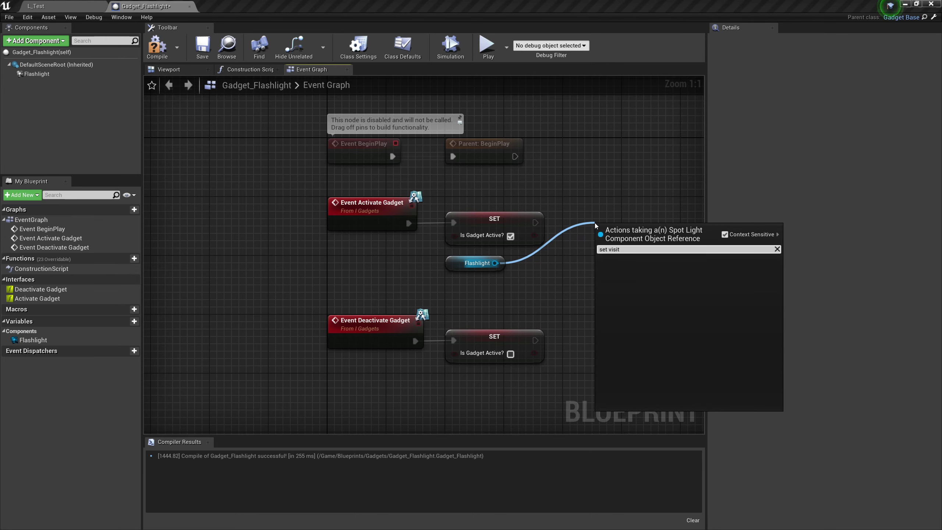
pyautogui.press('BackSpace')
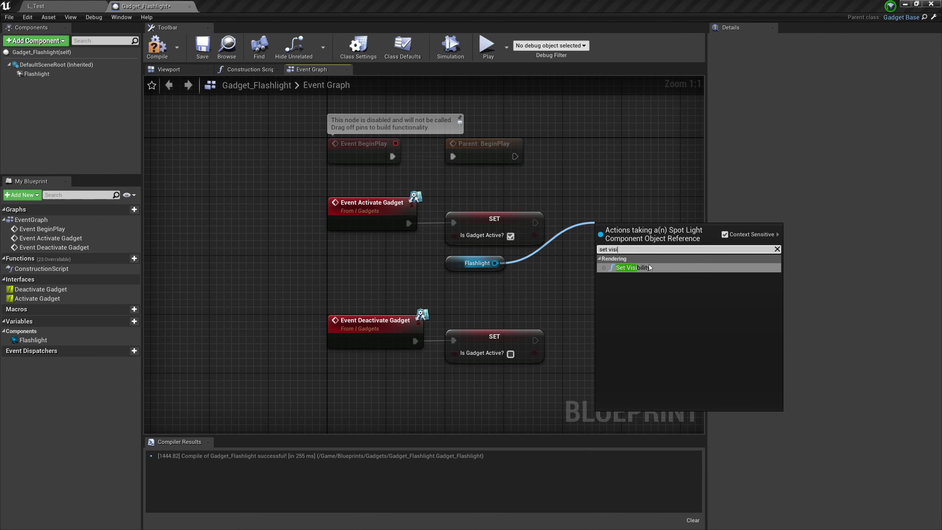
pyautogui.click(644, 273)
pyautogui.moveTo(651, 245); pyautogui.dragTo(618, 220)
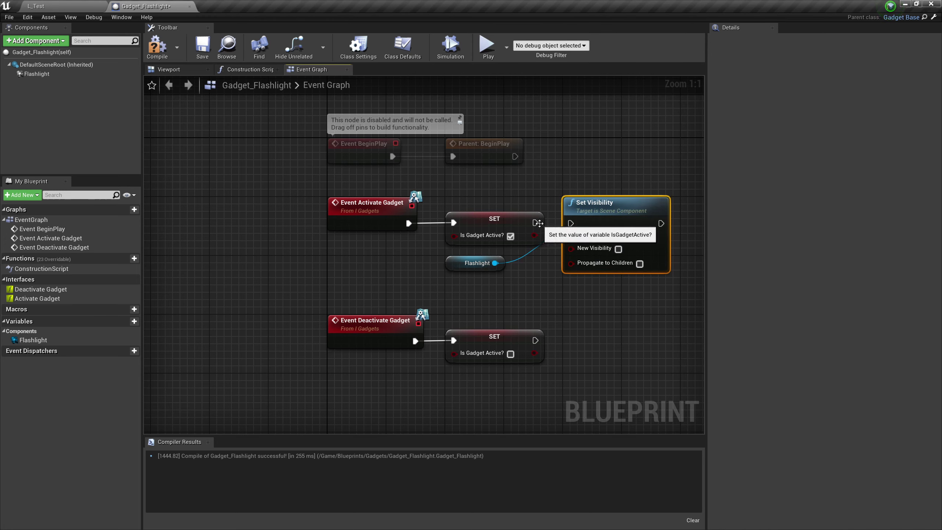
pyautogui.moveTo(535, 223); pyautogui.dragTo(571, 223)
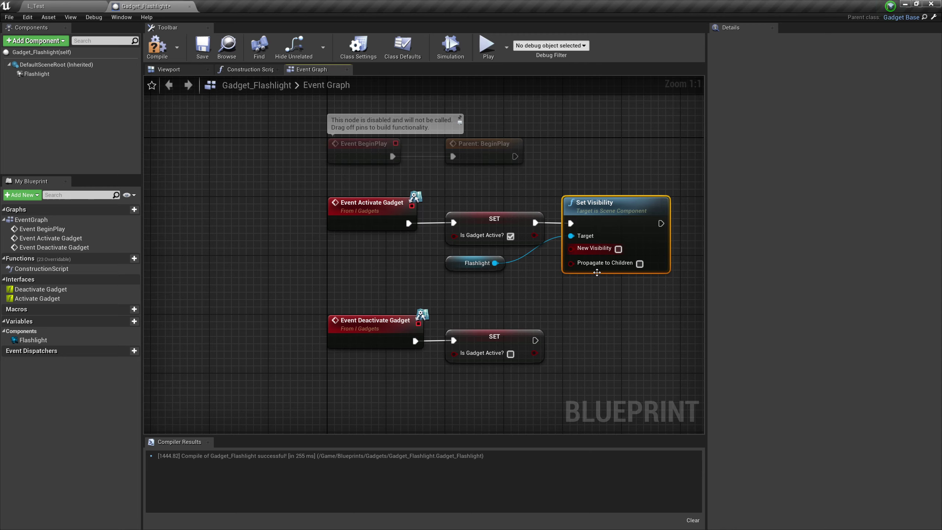
pyautogui.click(619, 250)
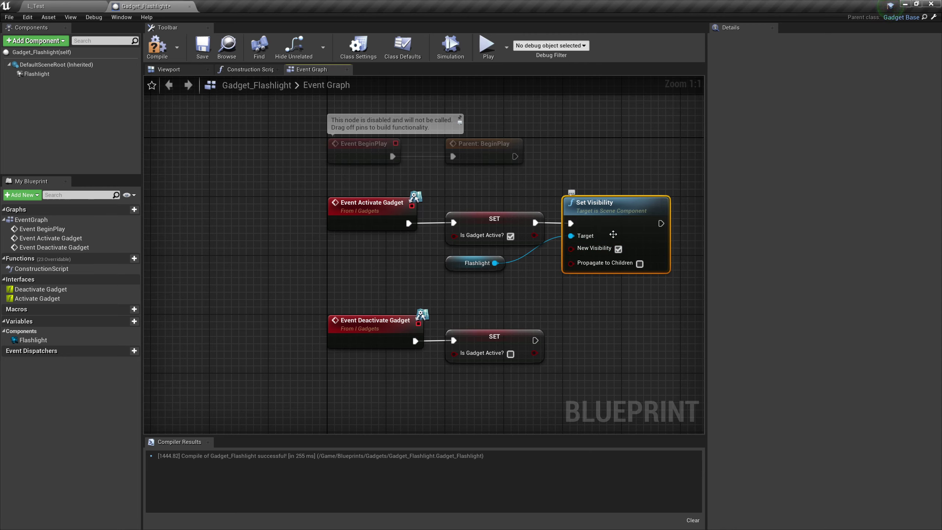
pyautogui.click(502, 306)
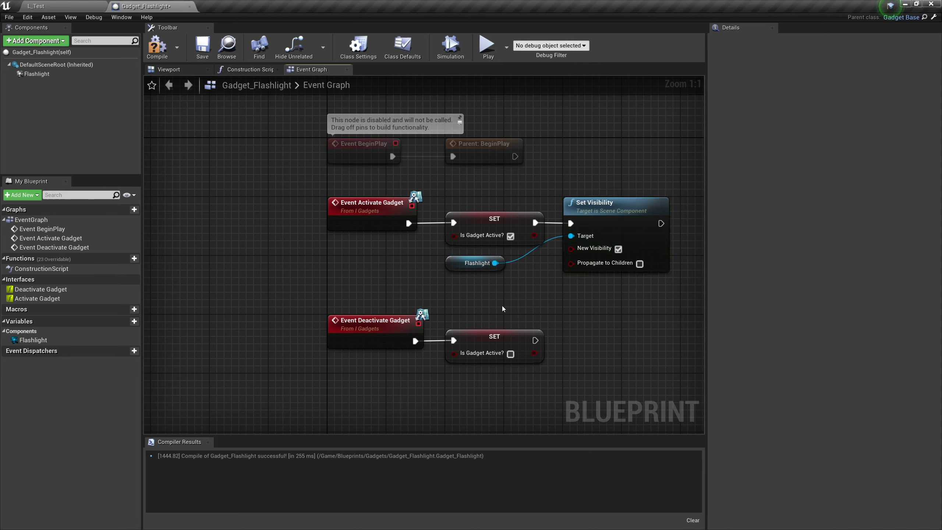
# - Duplicate the Flashlight reference and Set Visibility node into the Deactivate Gadget branch, run it after that Set node, and disable New Visibility
pyautogui.moveTo(663, 312); pyautogui.dragTo(464, 273)
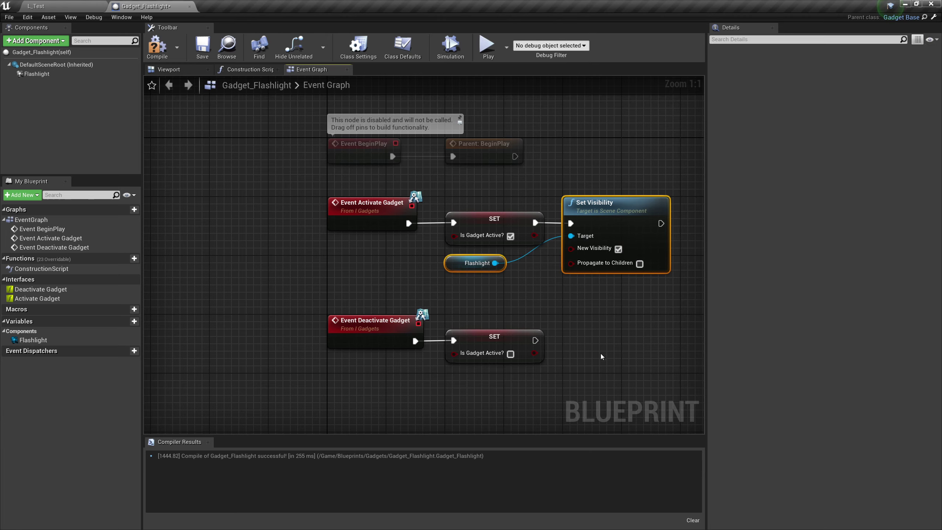
pyautogui.hotkey('ctrl', 'c')
pyautogui.hotkey('ctrl', 'v')
pyautogui.moveTo(625, 309); pyautogui.dragTo(602, 321)
pyautogui.moveTo(535, 340); pyautogui.dragTo(576, 344)
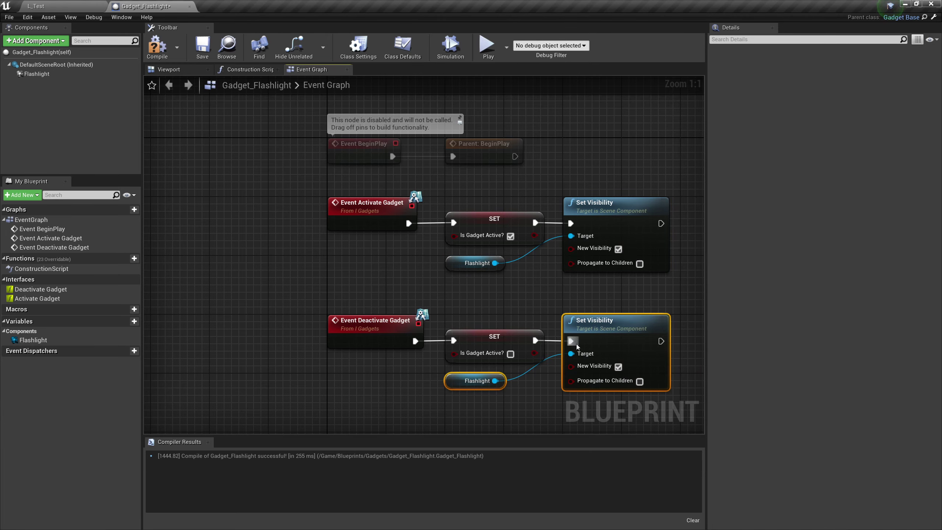
pyautogui.click(523, 385)
pyautogui.click(619, 366)
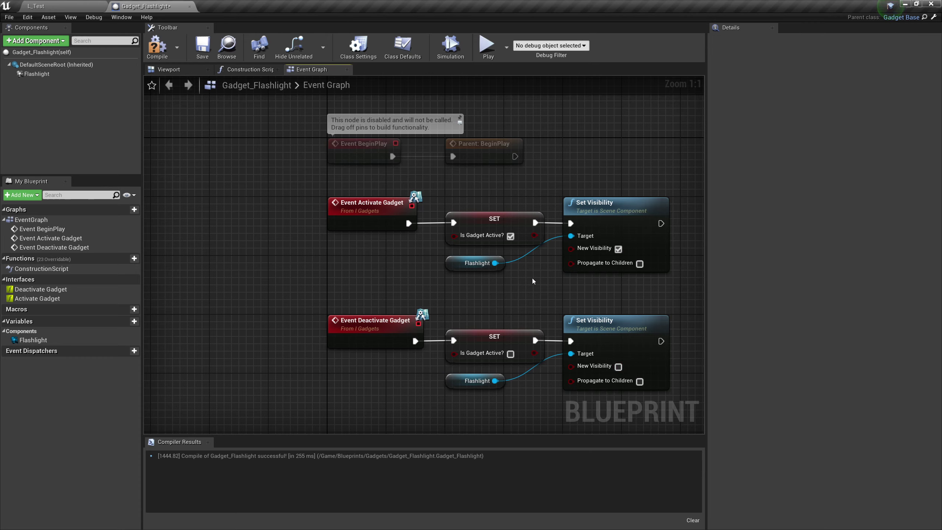
# - Make the Flashlight spot light component invisible by default by disabling its Visible rendering option
pyautogui.click(37, 74)
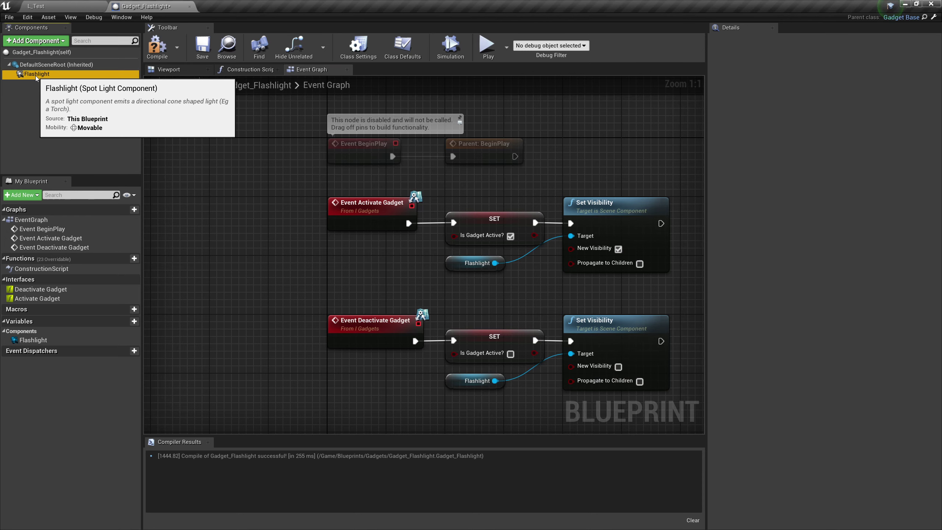
pyautogui.click(870, 242)
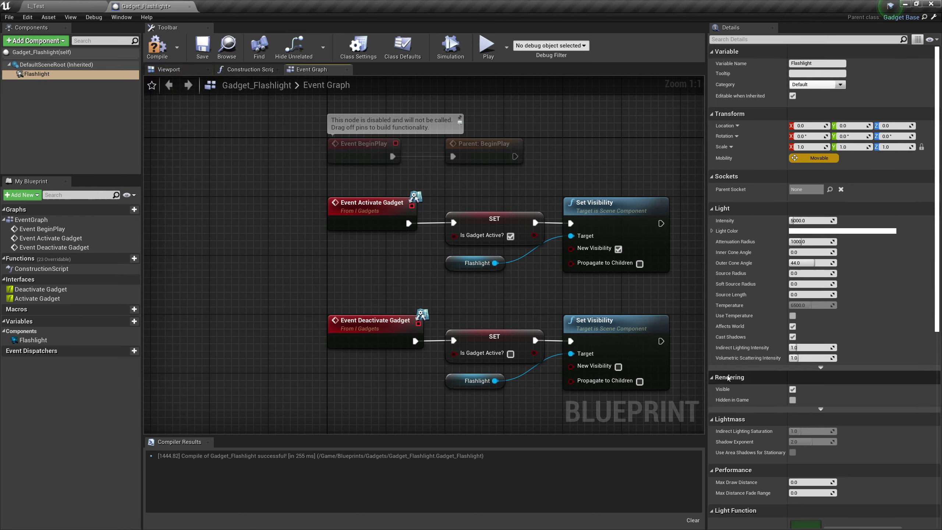
pyautogui.click(792, 389)
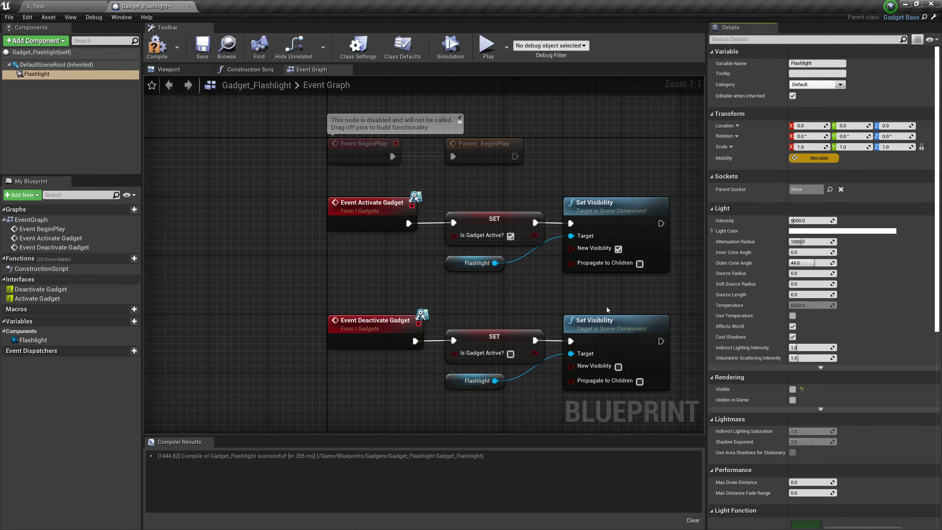
# - Add a Print String node after the Activate Gadget branch's Set Visibility node and a copy after the Deactivate Gadget branch's one
pyautogui.moveTo(617, 313); pyautogui.dragTo(431, 290, button='right')
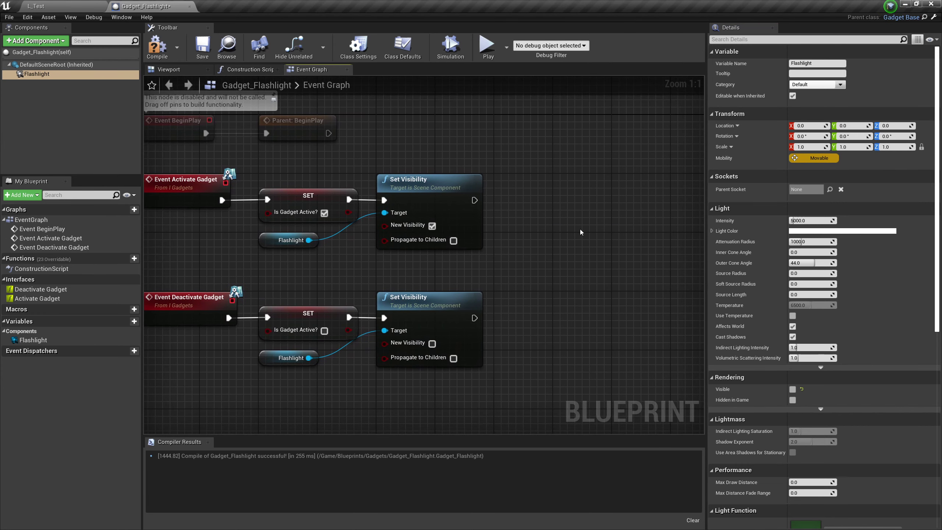
pyautogui.rightClick(580, 229)
pyautogui.write('pr')
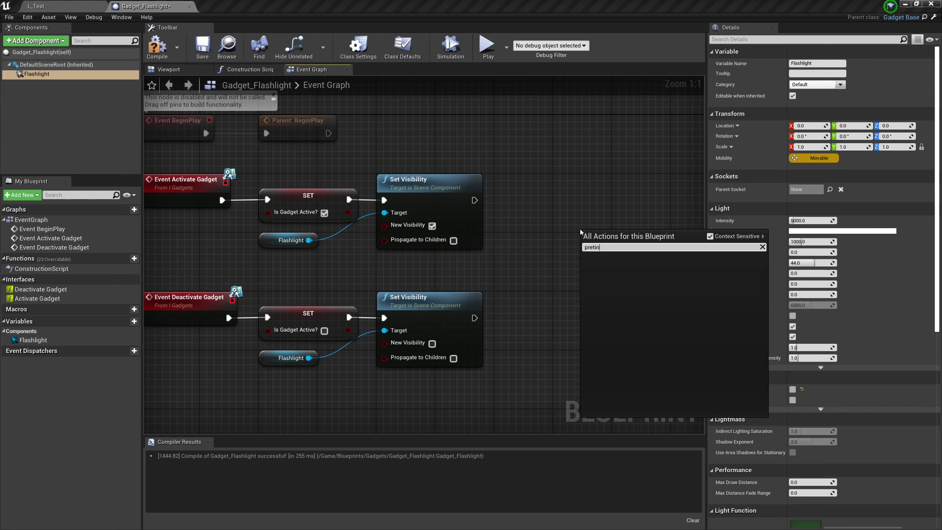
pyautogui.write('int')
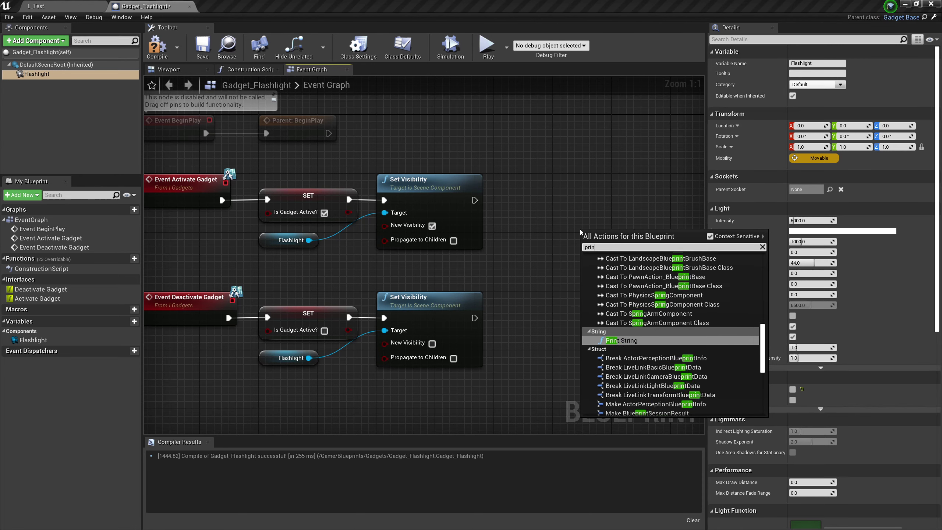
pyautogui.click(609, 339)
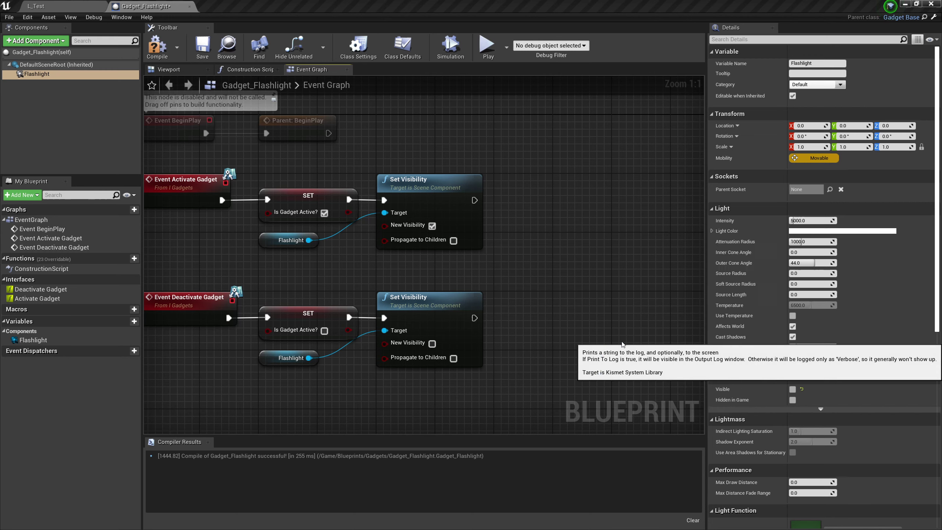
pyautogui.moveTo(614, 256); pyautogui.dragTo(524, 197)
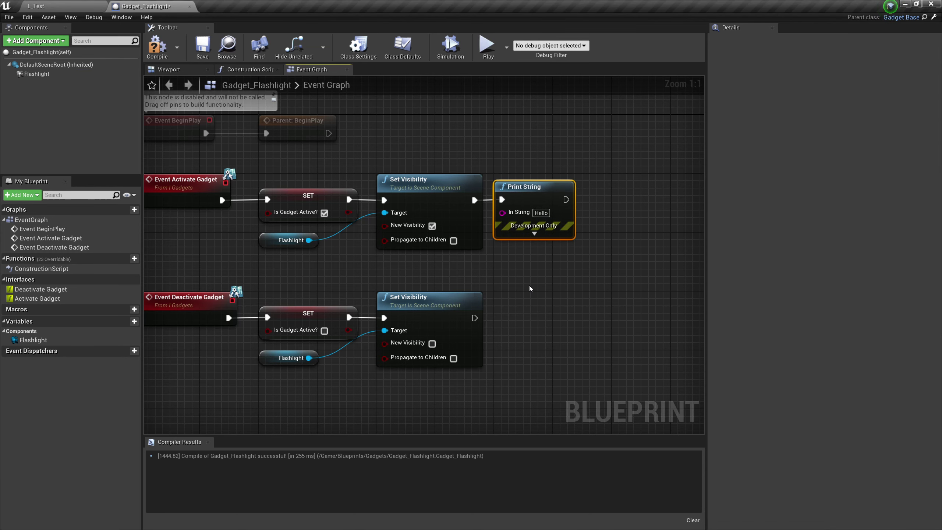
pyautogui.hotkey('ctrl', 'v')
pyautogui.moveTo(556, 288); pyautogui.dragTo(502, 317)
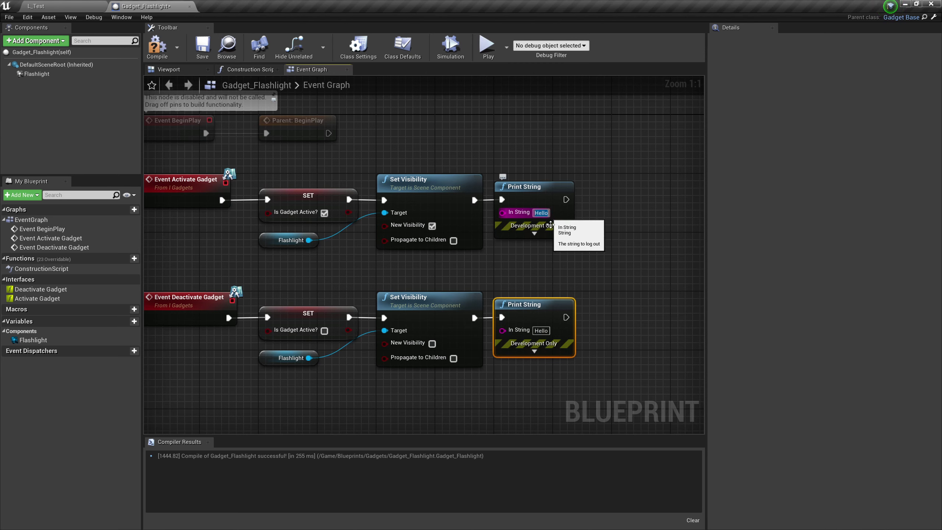
# - Set the Print String text to "Flashlight On" in the Activate Gadget branch and "Flashlight Off" in the Deactivate Gadget branch
pyautogui.write('Flashlight On')
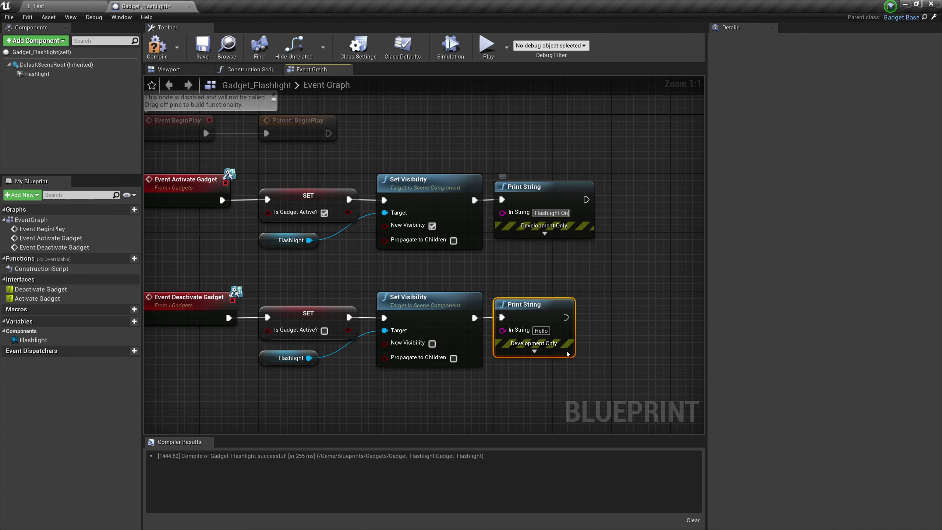
pyautogui.write('F')
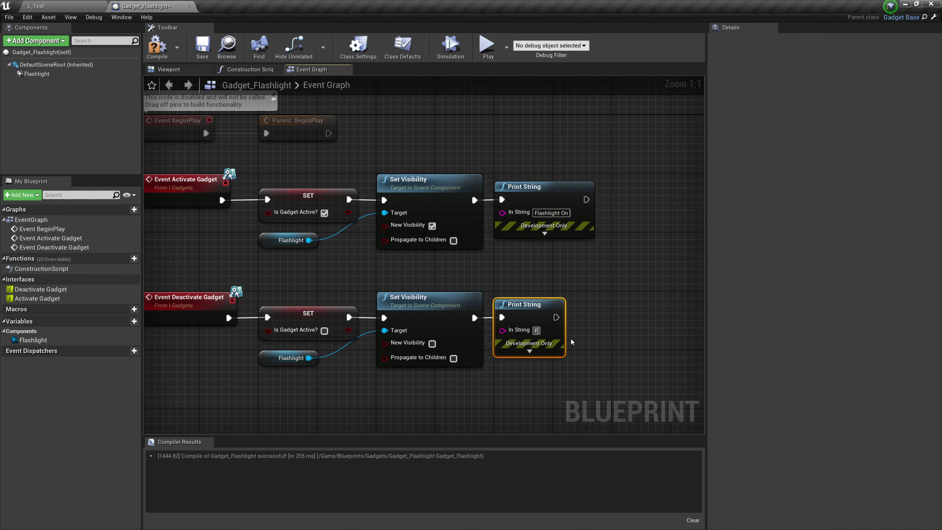
pyautogui.write('lashlight Off')
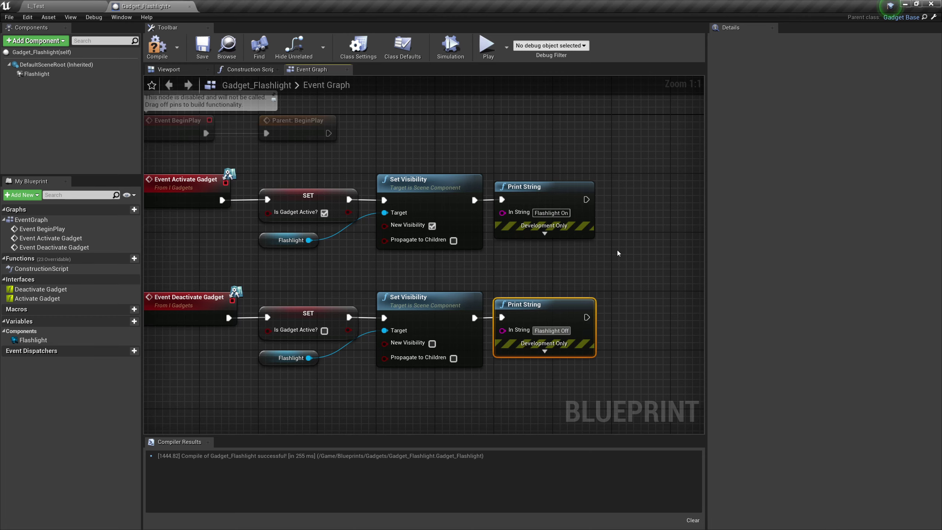
pyautogui.click(617, 253)
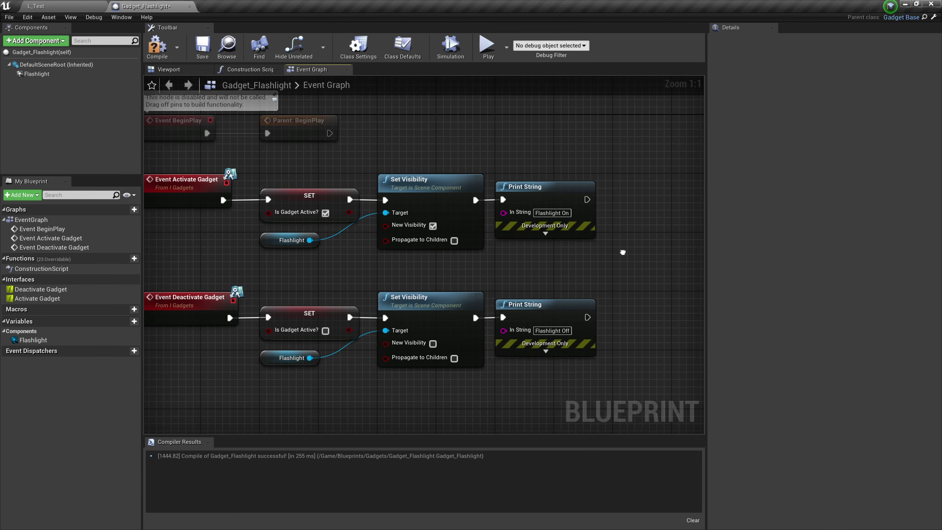
# - Compile and save the Gadget_Flashlight Blueprint
pyautogui.moveTo(617, 253); pyautogui.dragTo(665, 260, button='right')
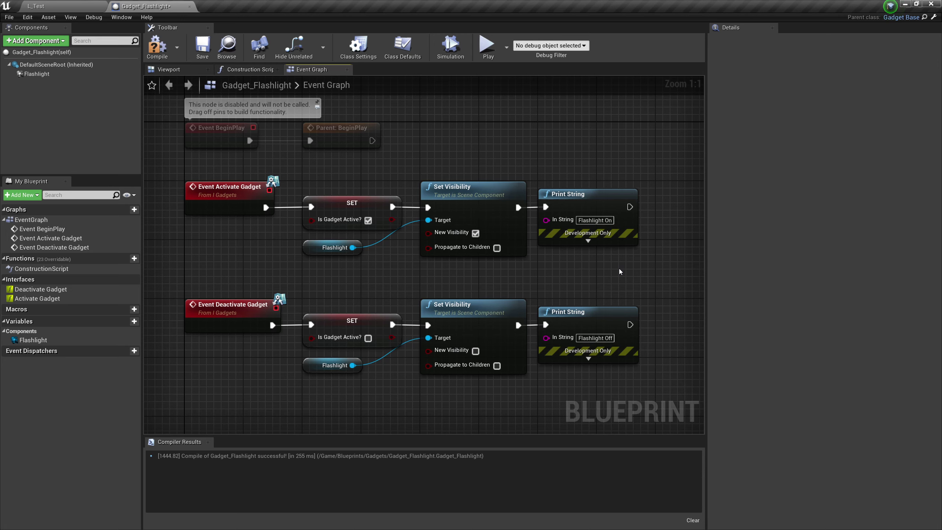
pyautogui.click(160, 46)
pyautogui.click(198, 47)
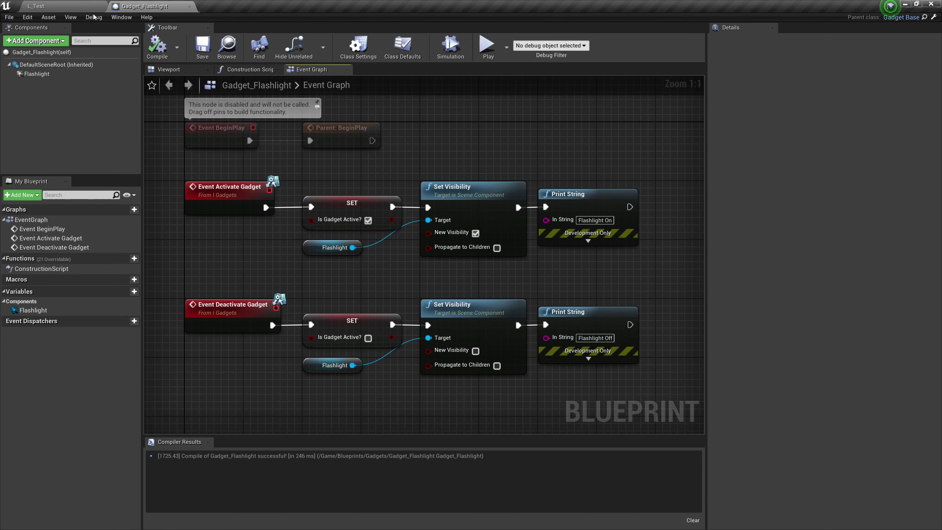
# - Return to the level editor and open the B_Hero Blueprint from the Blueprints/Core folder
pyautogui.click(63, 5)
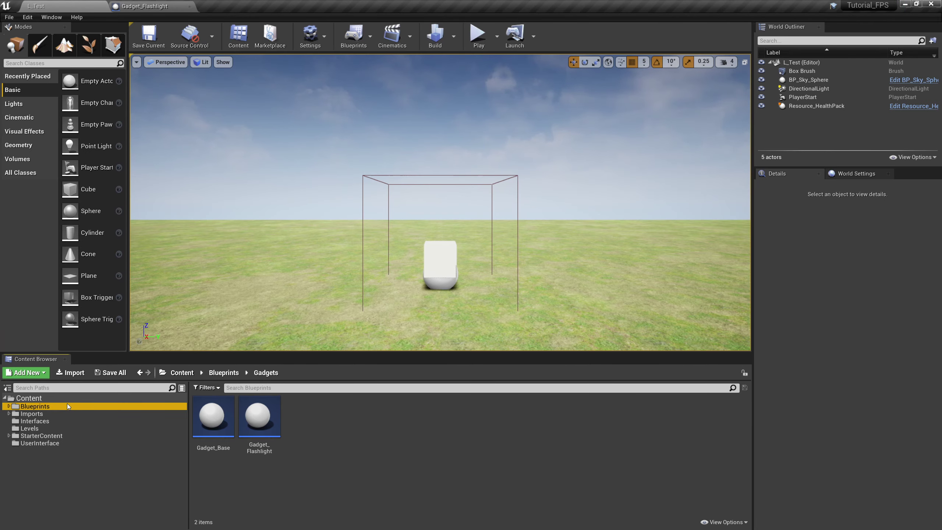
pyautogui.click(89, 405)
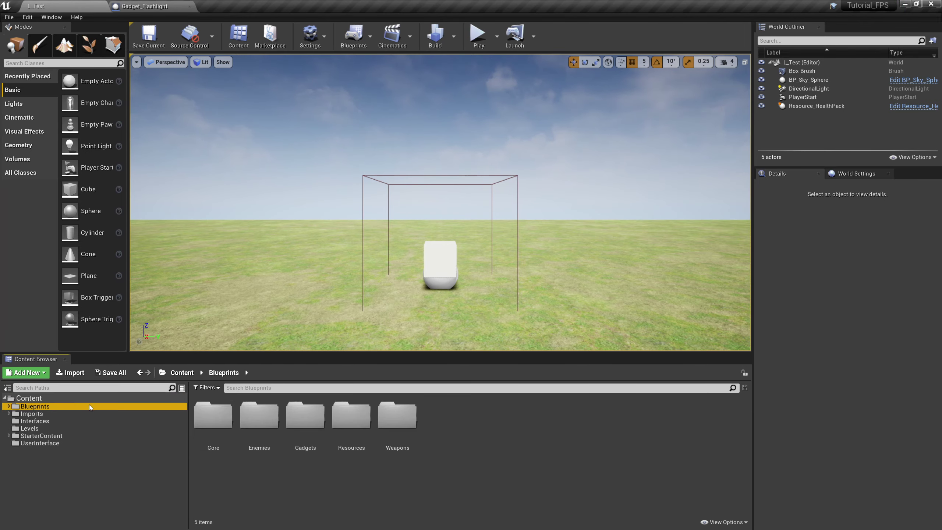
pyautogui.doubleClick(214, 415)
pyautogui.doubleClick(259, 423)
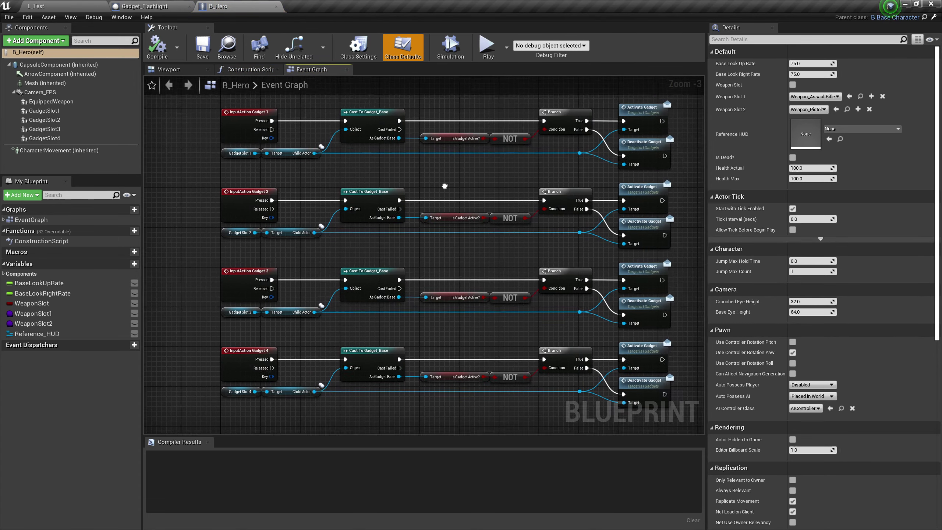
# - Set the Child Actor Class of B_Hero's GadgetSlot1 component to Gadget_Flashlight, and compile and save the Blueprint
pyautogui.click(45, 110)
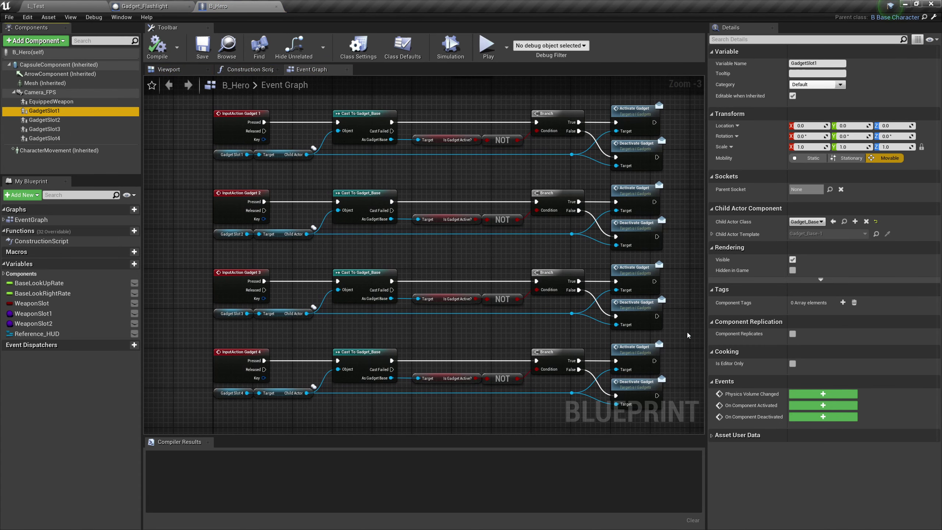
pyautogui.click(806, 221)
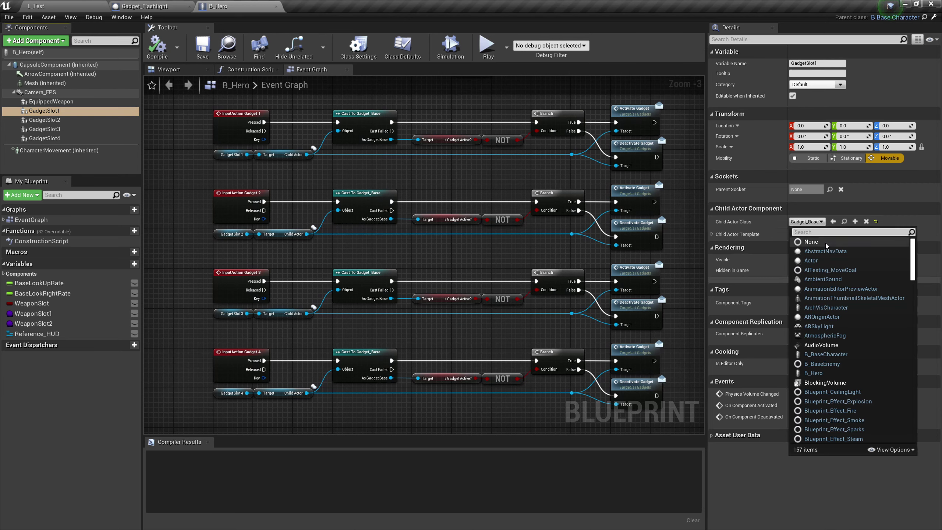
pyautogui.write('gad')
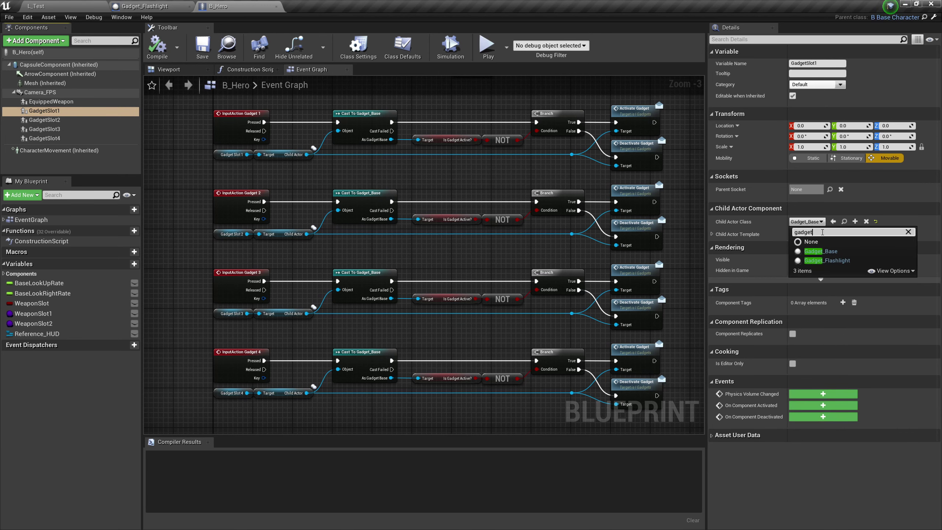
pyautogui.write('get')
pyautogui.click(828, 260)
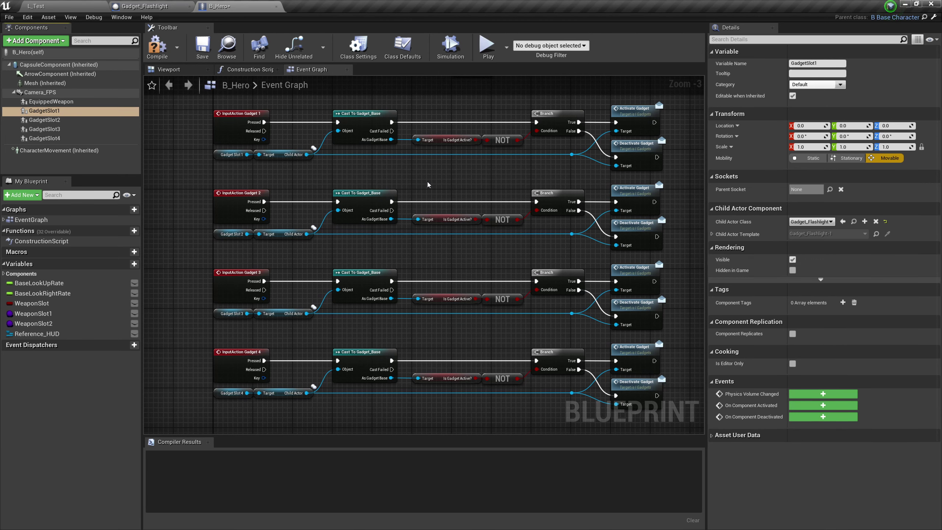
pyautogui.moveTo(482, 187); pyautogui.dragTo(479, 180, button='right')
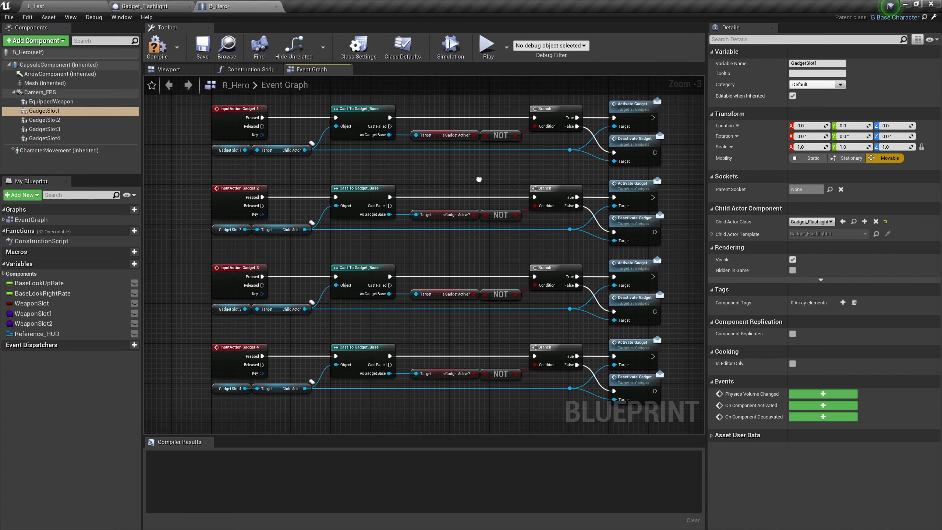
pyautogui.click(156, 55)
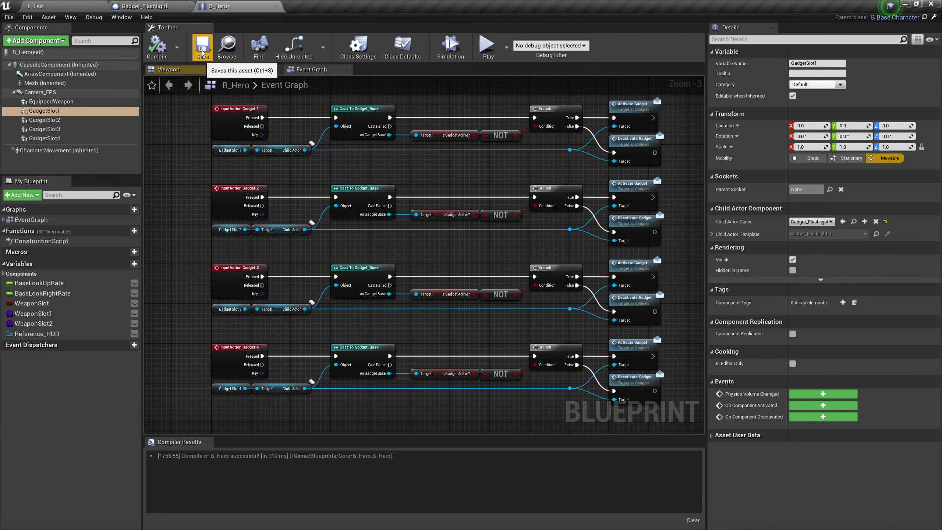
# - Open the Gadget_Base Blueprint from the Blueprints/Gadgets folder and bring its Activate and Deactivate Gadget events into view
pyautogui.click(44, 6)
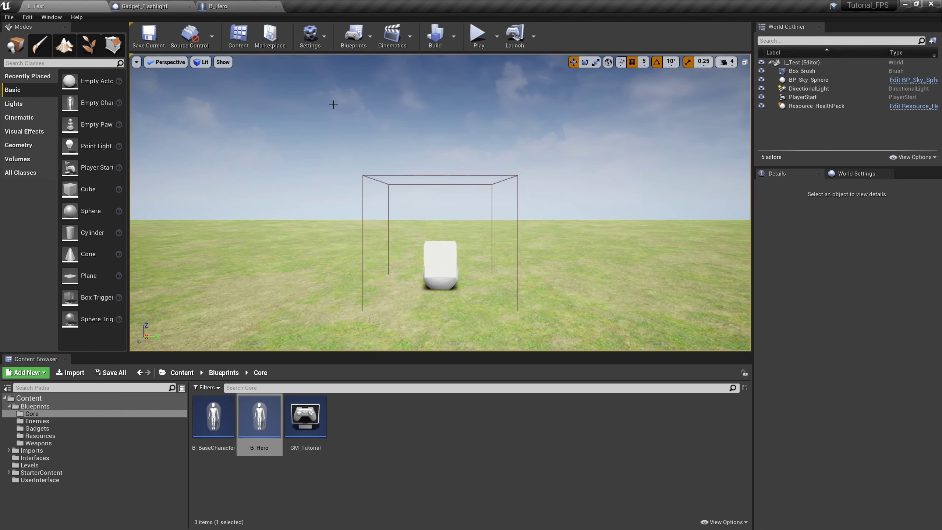
pyautogui.click(45, 407)
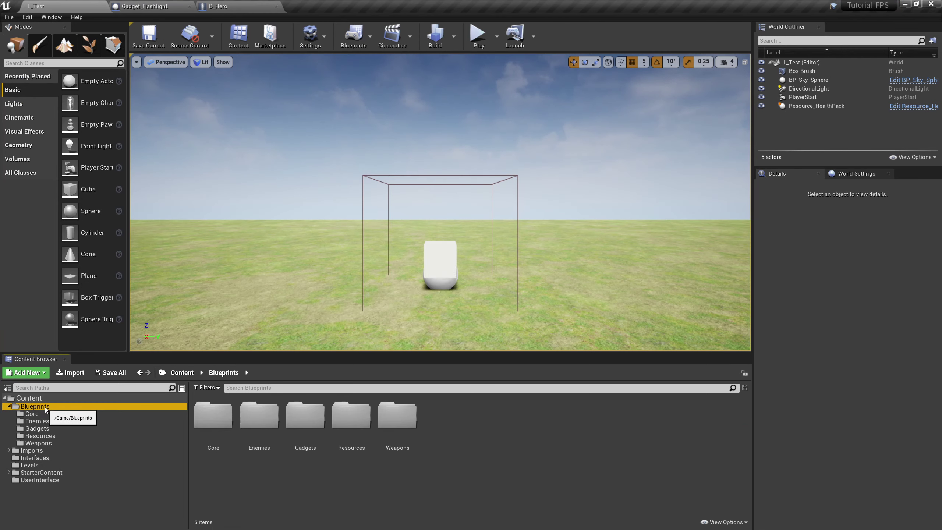
pyautogui.click(54, 431)
pyautogui.doubleClick(215, 435)
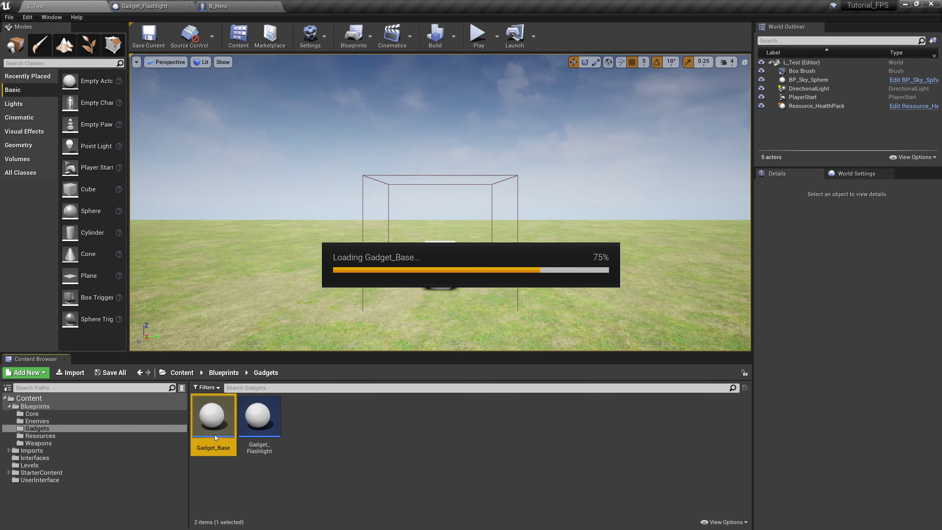
pyautogui.moveTo(616, 344); pyautogui.dragTo(607, 306, button='right')
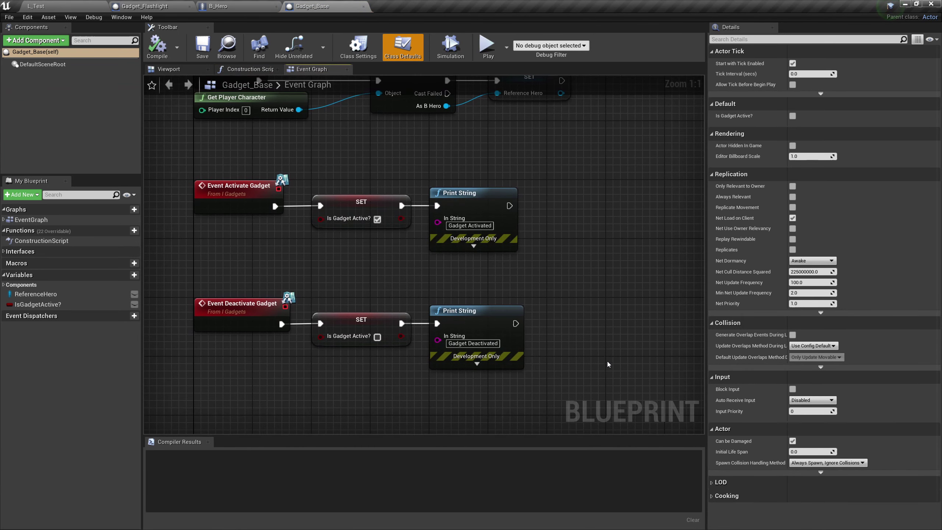
# - Delete the Activate Gadget and Deactivate Gadget events with their Set and Print String nodes from Gadget_Base's event graph
pyautogui.moveTo(608, 363)
pyautogui.mouseDown()
pyautogui.moveTo(311, 312)
pyautogui.moveTo(190, 182)
pyautogui.mouseUp()
pyautogui.moveTo(257, 158); pyautogui.dragTo(346, 173, button='right')
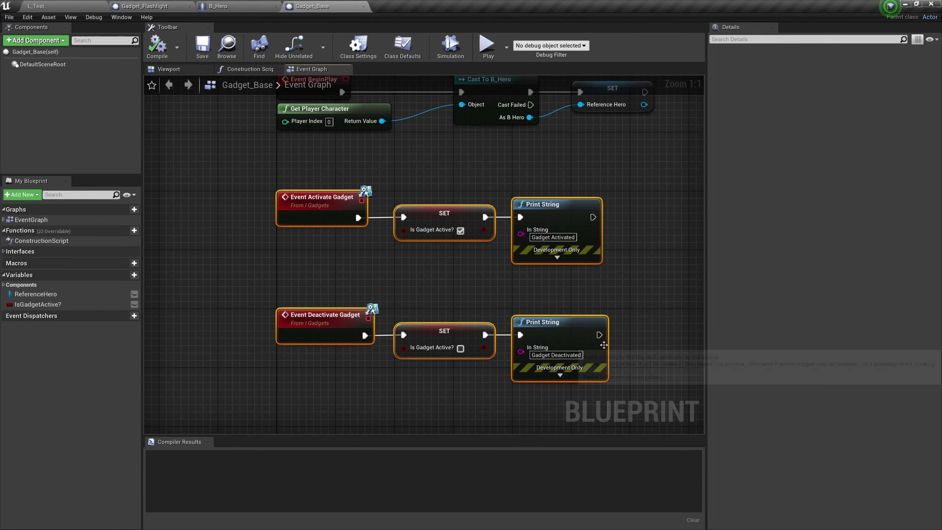
pyautogui.click(675, 365)
pyautogui.moveTo(690, 377); pyautogui.dragTo(298, 185)
pyautogui.press('Delete')
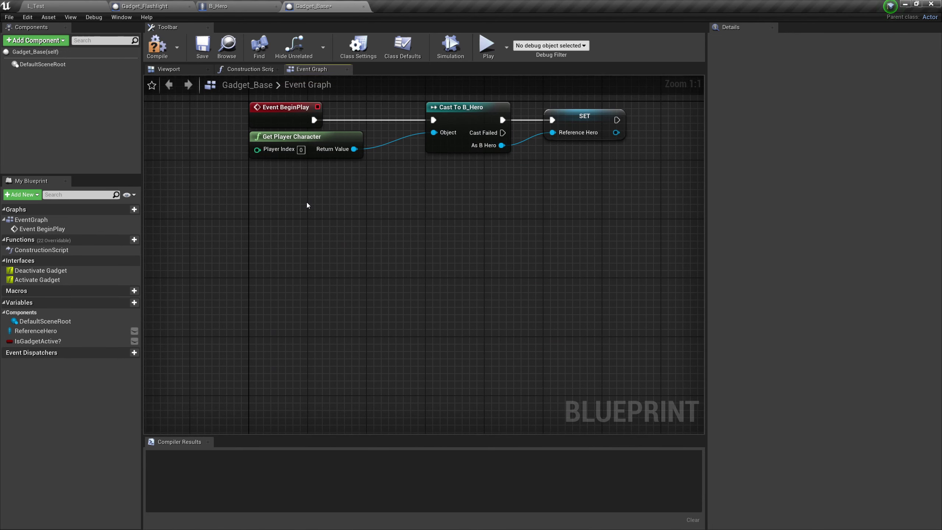
# - Compile and save Gadget_Base, and return to the L_Test level
pyautogui.moveTo(306, 202); pyautogui.dragTo(315, 291, button='right')
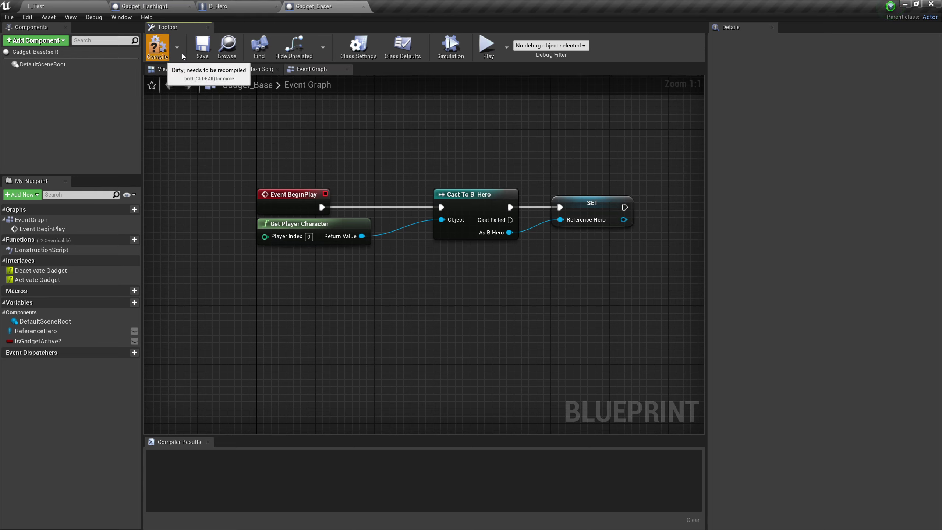
pyautogui.click(162, 50)
pyautogui.click(79, 4)
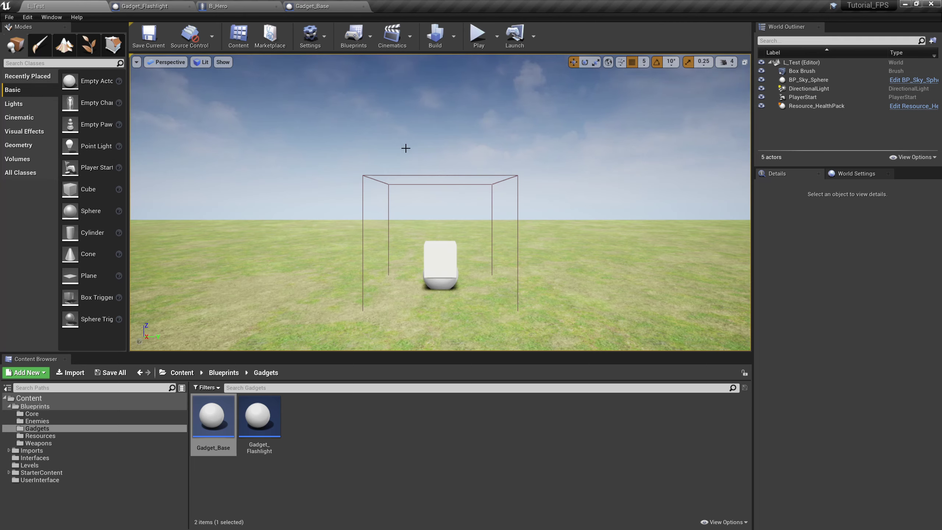
# - Add an additive box brush from the Geometry shapes to the level, on the grass beside the health pack
pyautogui.click(555, 249)
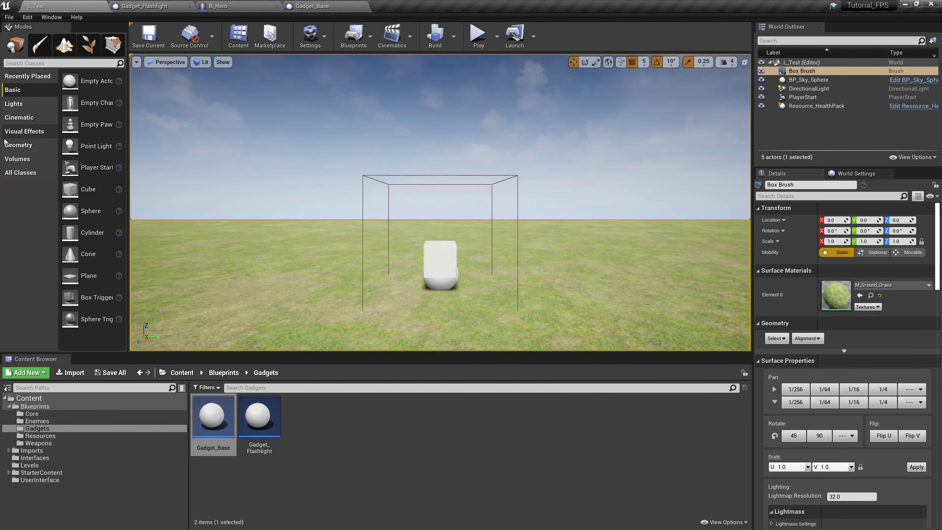
pyautogui.click(22, 145)
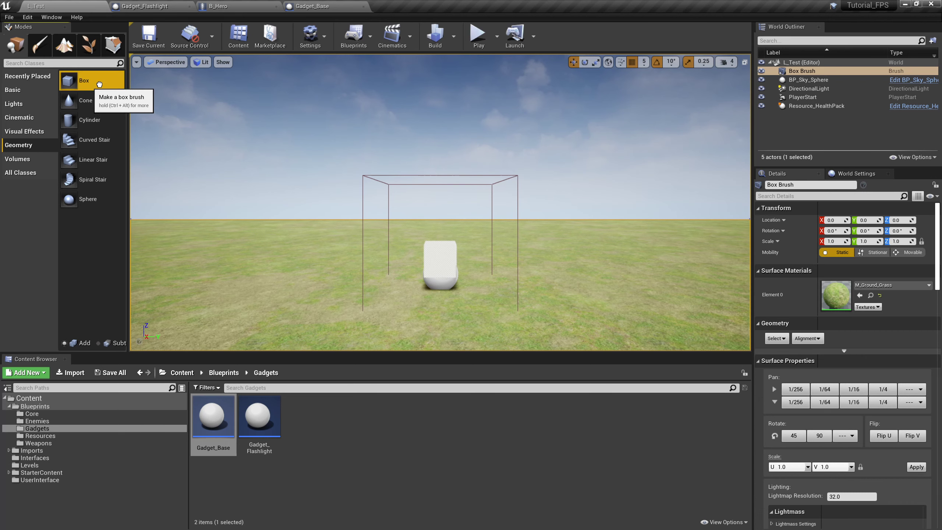
pyautogui.moveTo(82, 85)
pyautogui.mouseDown()
pyautogui.moveTo(241, 238)
pyautogui.moveTo(257, 276)
pyautogui.moveTo(241, 260)
pyautogui.mouseUp()
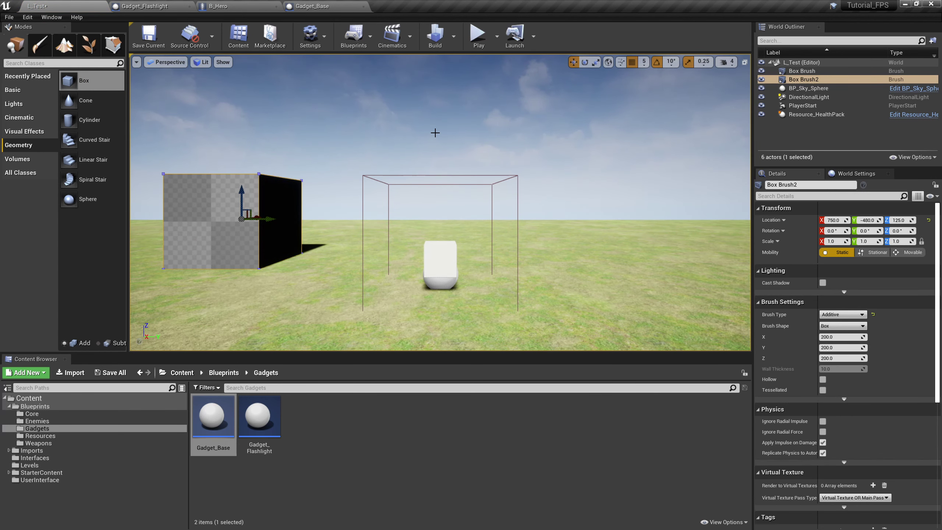
# - Check the X, Y and Z brush dimensions of the grass floor's box brush
pyautogui.press('d')
pyautogui.moveTo(446, 127)
pyautogui.mouseDown(button='right')
pyautogui.moveTo(493, 185)
pyautogui.moveTo(427, 160)
pyautogui.moveTo(419, 137)
pyautogui.moveTo(441, 140)
pyautogui.moveTo(423, 158)
pyautogui.moveTo(467, 171)
pyautogui.moveTo(476, 184)
pyautogui.moveTo(473, 167)
pyautogui.moveTo(476, 190)
pyautogui.moveTo(470, 178)
pyautogui.mouseUp(button='right')
pyautogui.press('s')
pyautogui.press('a')
pyautogui.press('w')
pyautogui.press('s')
pyautogui.press('a')
pyautogui.press('d')
pyautogui.press('a')
pyautogui.press('w')
pyautogui.moveTo(425, 142)
pyautogui.mouseDown(button='right')
pyautogui.moveTo(411, 143)
pyautogui.moveTo(458, 165)
pyautogui.mouseUp(button='right')
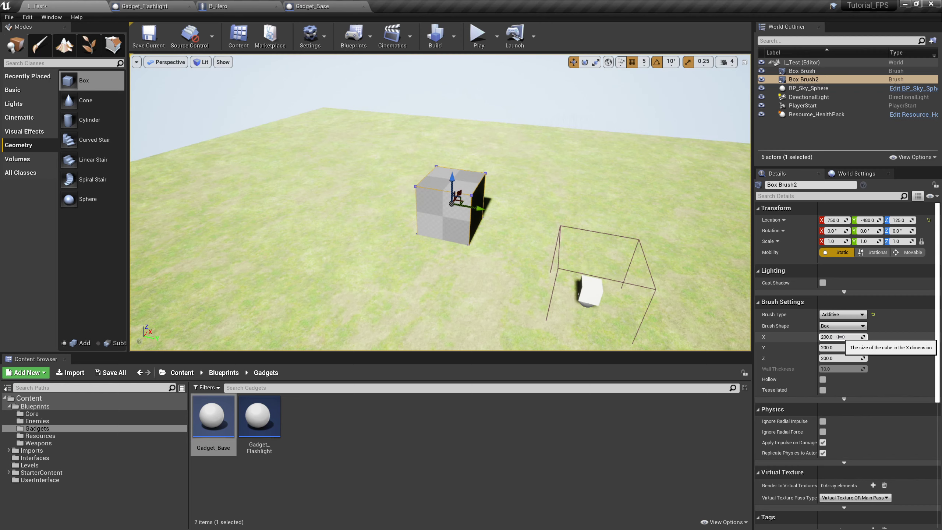
pyautogui.click(690, 210)
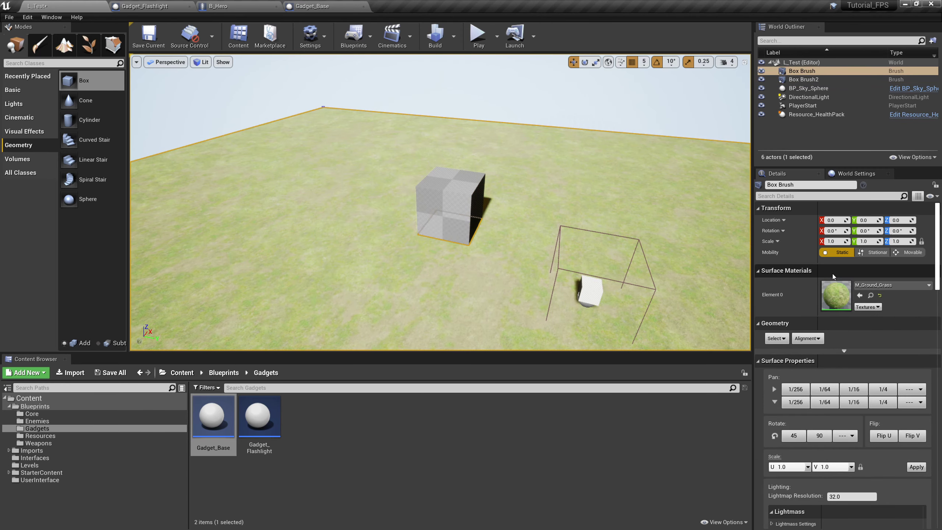
pyautogui.scroll(-5, 837, 292)
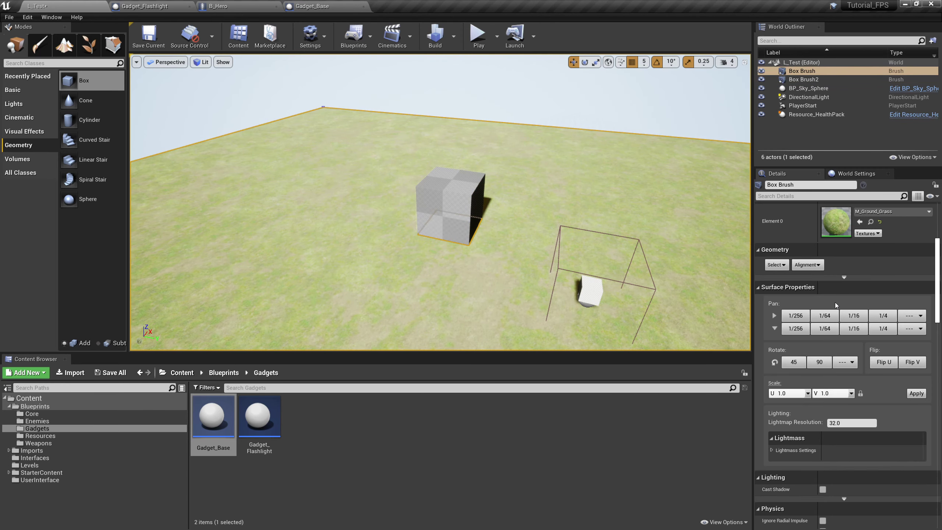
pyautogui.scroll(-6, 837, 302)
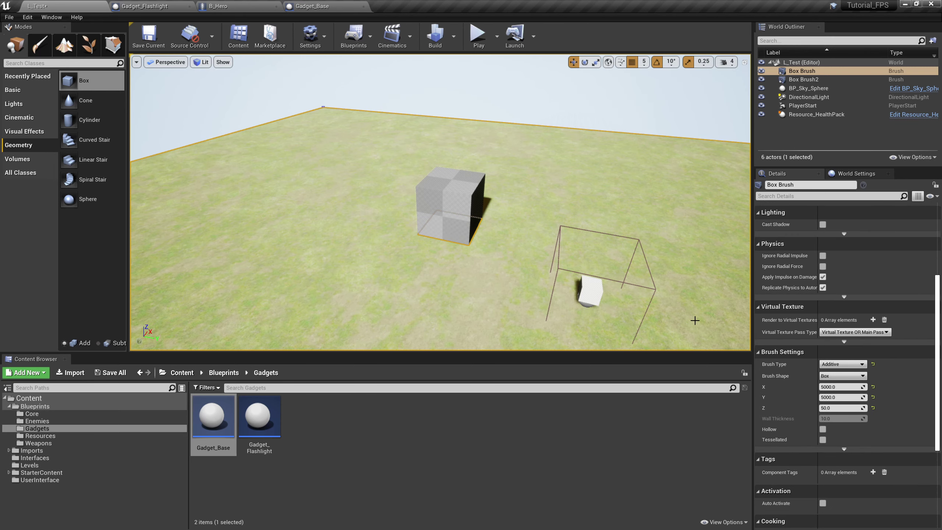
# - Resize the new box brush into a wall with X 500, Y 50 and Z 500
pyautogui.click(453, 197)
pyautogui.scroll(6, 851, 278)
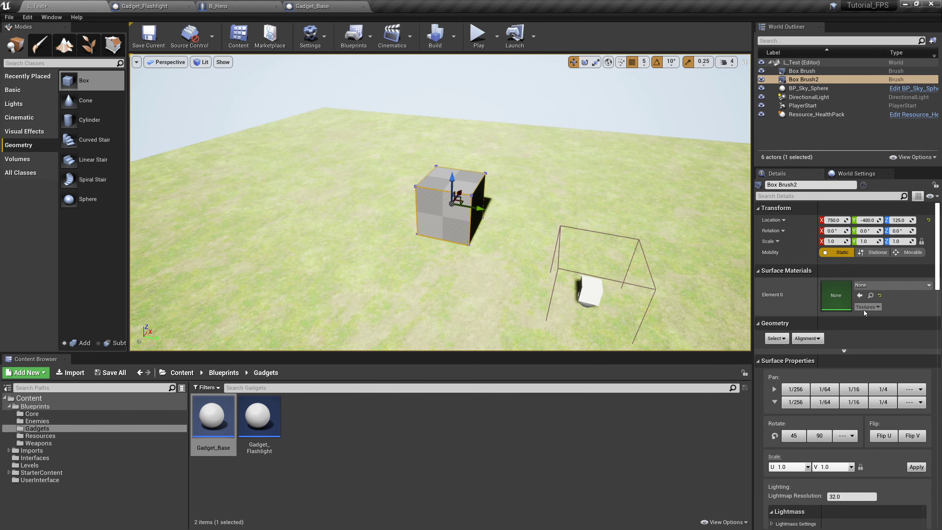
pyautogui.scroll(-5, 864, 310)
pyautogui.scroll(-6, 837, 296)
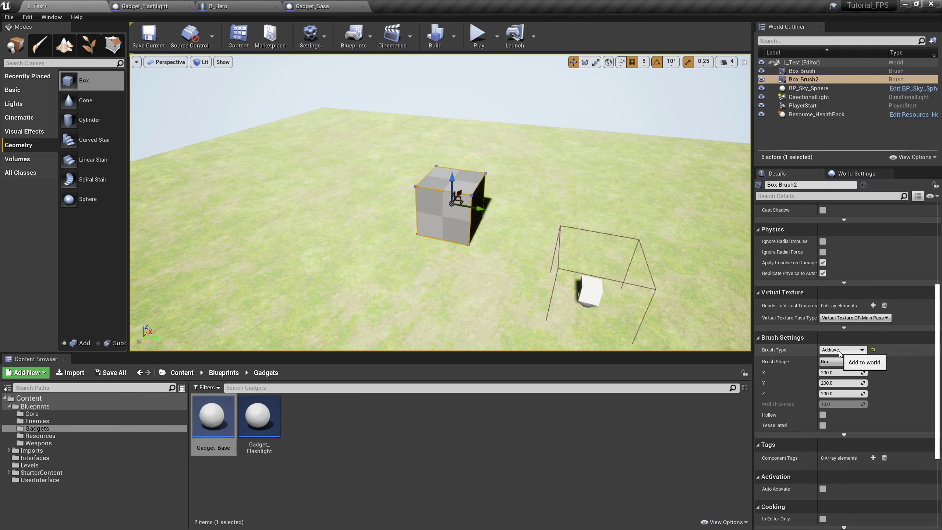
pyautogui.moveTo(839, 371); pyautogui.dragTo(821, 371)
pyautogui.click(848, 374)
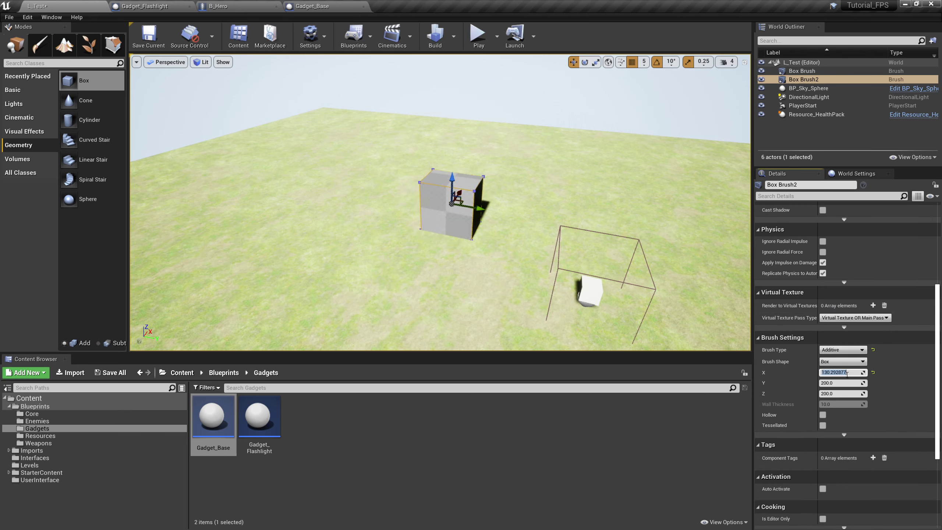
pyautogui.write('500')
pyautogui.press('Tab')
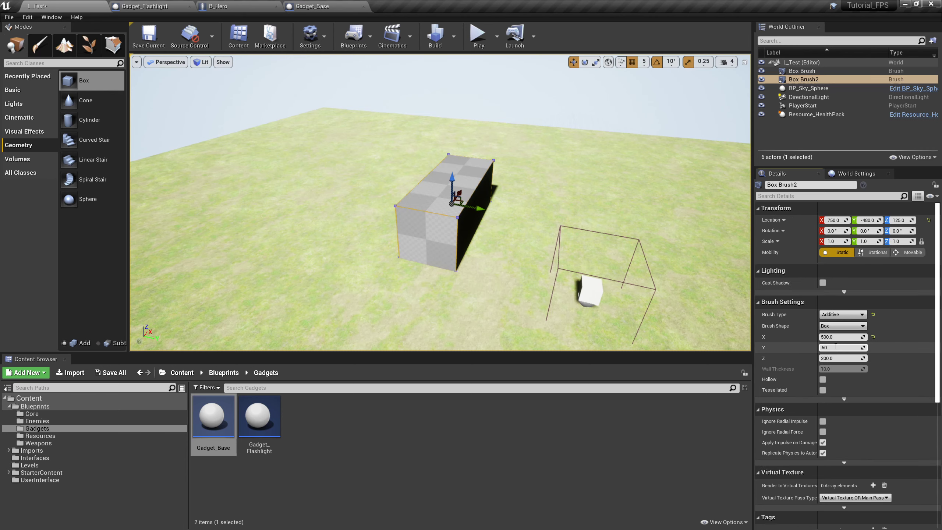
pyautogui.write('50')
pyautogui.press('Tab')
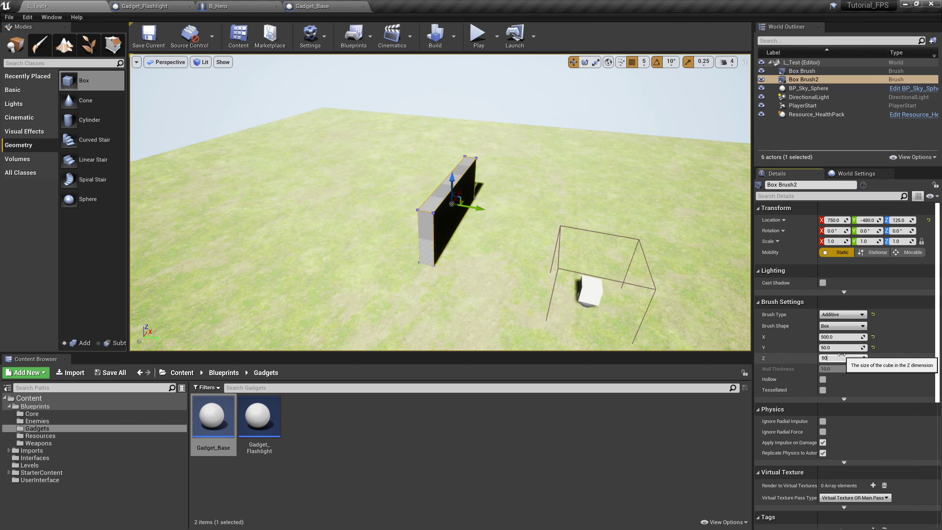
pyautogui.press('Return')
# - Set the wall brush's Z location to 250
pyautogui.press('a')
pyautogui.moveTo(548, 206); pyautogui.dragTo(679, 207, button='right')
pyautogui.press('s')
pyautogui.press('a')
pyautogui.press('w')
pyautogui.press('d')
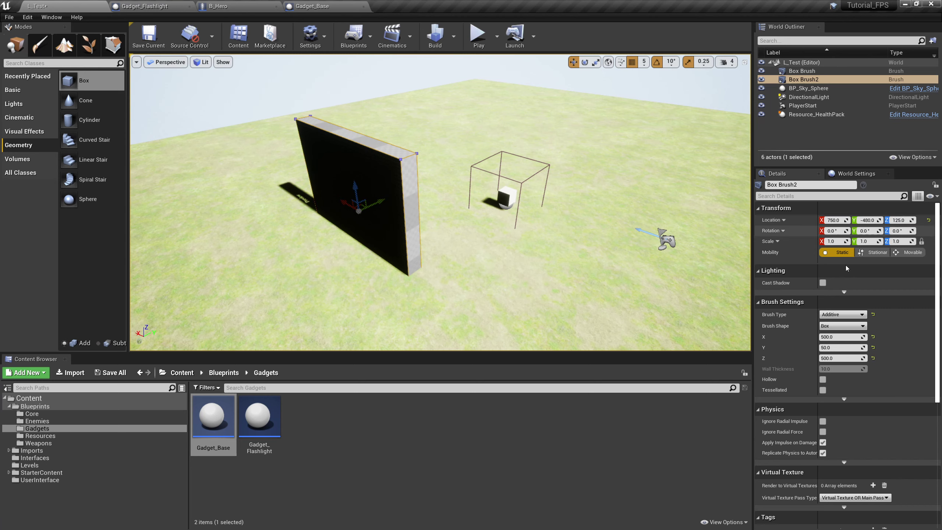
pyautogui.click(899, 220)
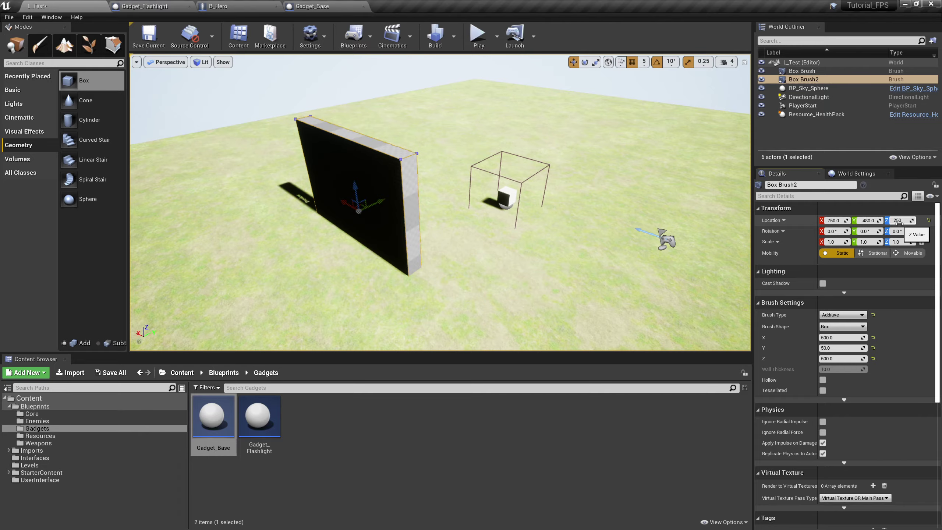
pyautogui.write('250')
pyautogui.press('Return')
# - Move the wall along the Y axis to the floor's edge at Y -2500
pyautogui.moveTo(473, 270)
pyautogui.mouseDown(button='right')
pyautogui.moveTo(438, 241)
pyautogui.moveTo(441, 212)
pyautogui.moveTo(441, 233)
pyautogui.moveTo(472, 272)
pyautogui.mouseUp(button='right')
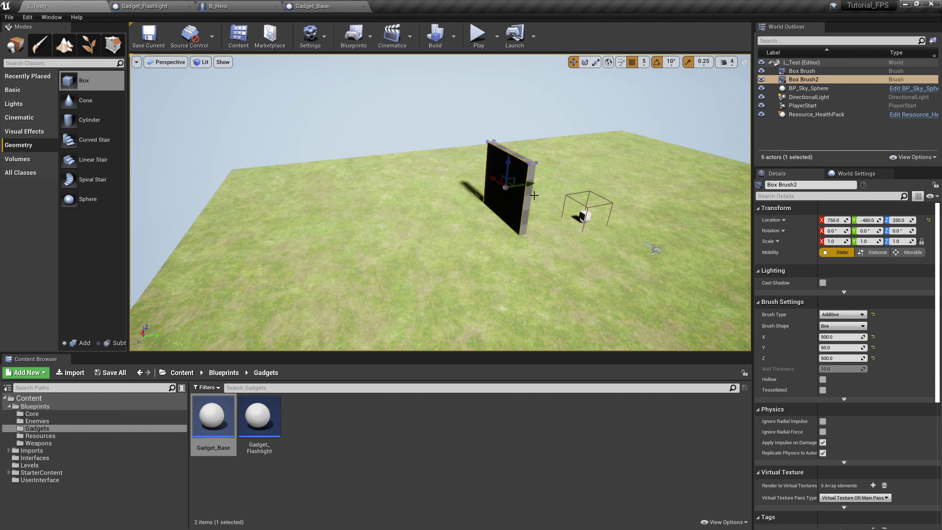
pyautogui.moveTo(530, 186)
pyautogui.mouseDown()
pyautogui.moveTo(222, 217)
pyautogui.moveTo(188, 210)
pyautogui.mouseUp()
pyautogui.moveTo(318, 222); pyautogui.dragTo(318, 221, button='right')
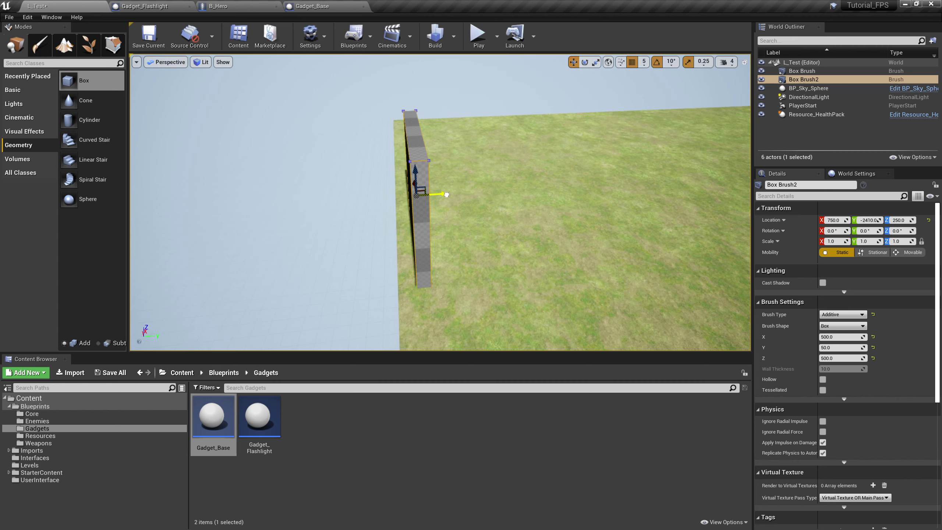
pyautogui.moveTo(447, 195); pyautogui.dragTo(421, 195)
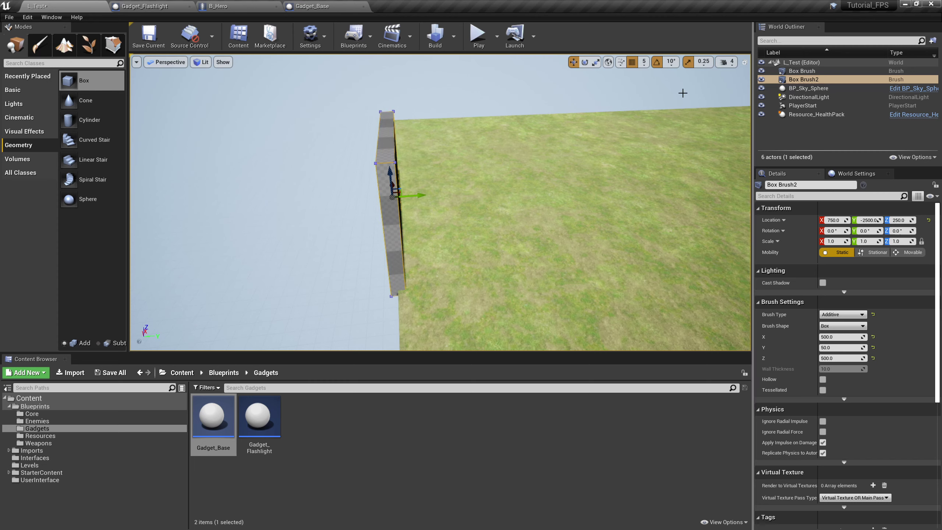
# - Set the position grid snap to 50 and move the wall along X to the floor's corner at X 2250
pyautogui.click(644, 62)
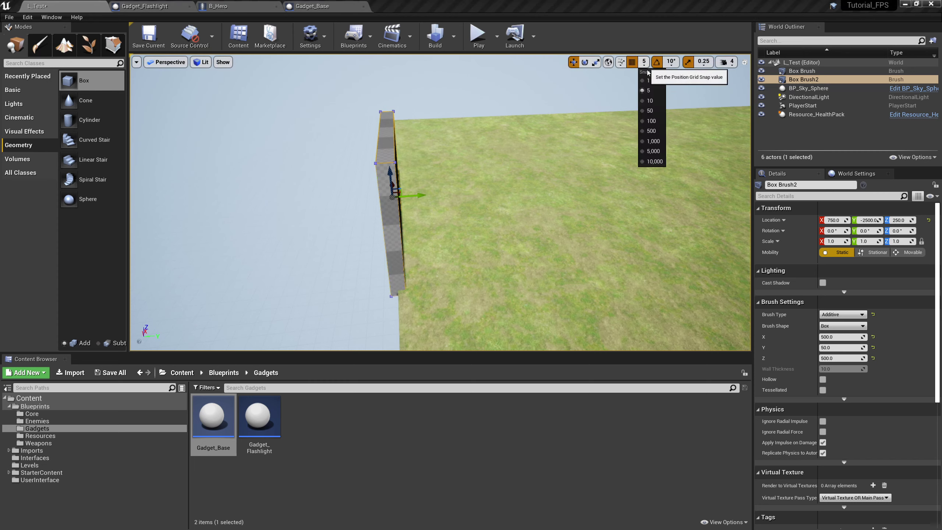
pyautogui.click(652, 111)
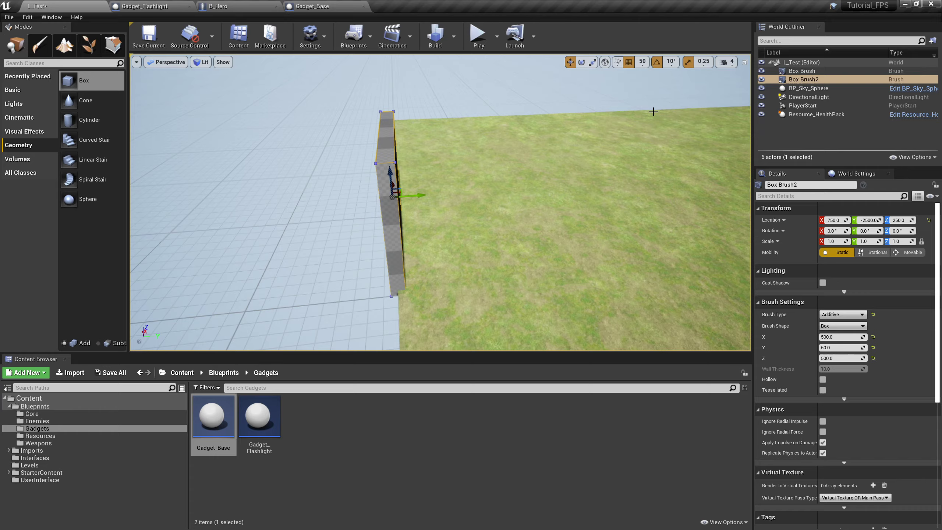
pyautogui.moveTo(594, 145)
pyautogui.mouseDown(button='right')
pyautogui.moveTo(586, 192)
pyautogui.moveTo(546, 191)
pyautogui.mouseUp(button='right')
pyautogui.press('s')
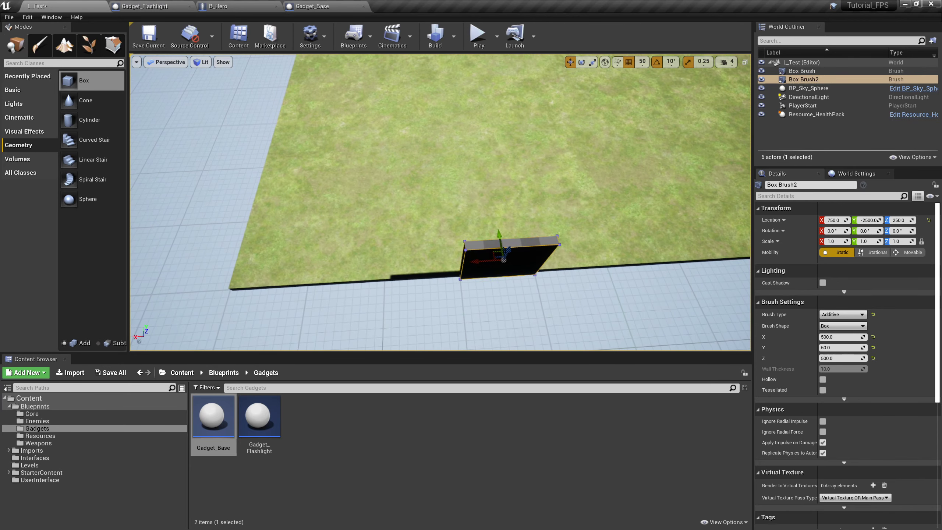
pyautogui.moveTo(476, 261); pyautogui.dragTo(235, 251)
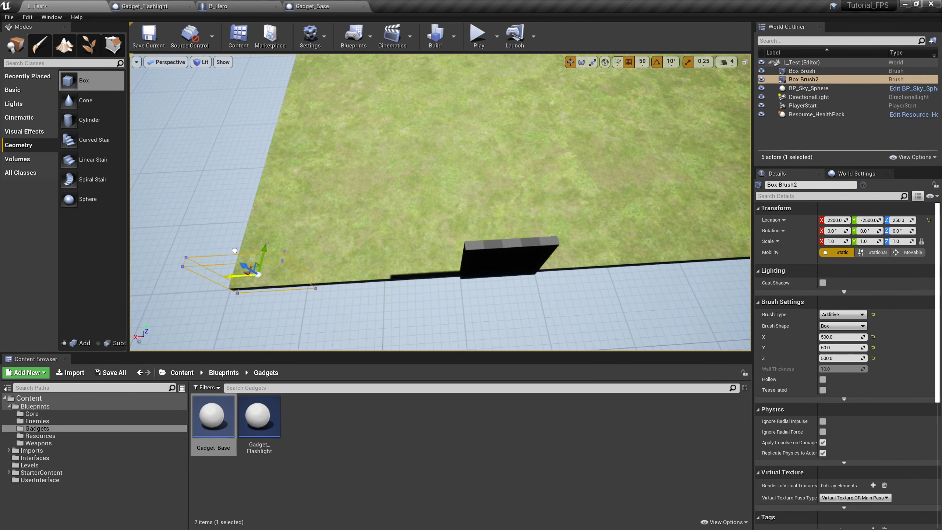
# - Duplicate the wall along the Y axis to Y -2000 as the opposite side wall
pyautogui.press('f')
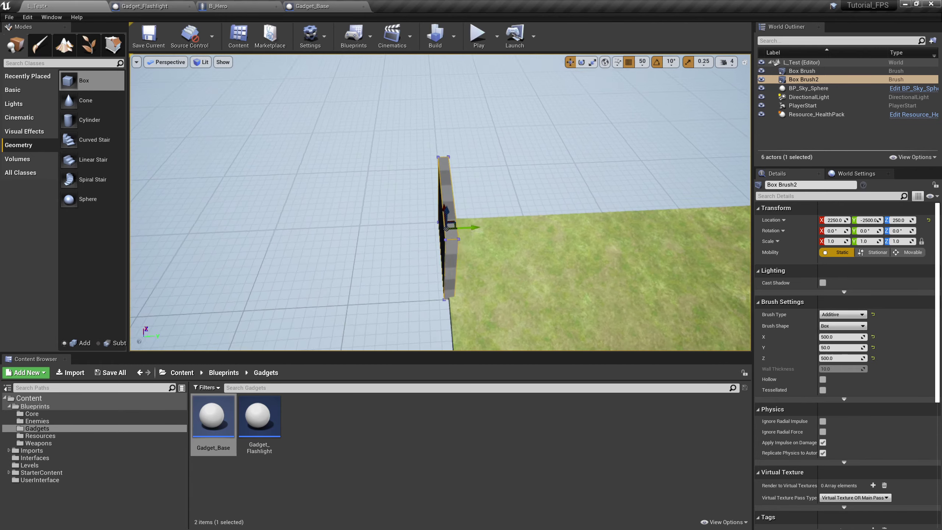
pyautogui.press('d')
pyautogui.moveTo(441, 203)
pyautogui.mouseDown(button='right')
pyautogui.moveTo(371, 205)
pyautogui.moveTo(522, 209)
pyautogui.mouseUp(button='right')
pyautogui.press('w')
pyautogui.press('a')
pyautogui.press('a')
pyautogui.press('s')
pyautogui.press('a')
pyautogui.press('d')
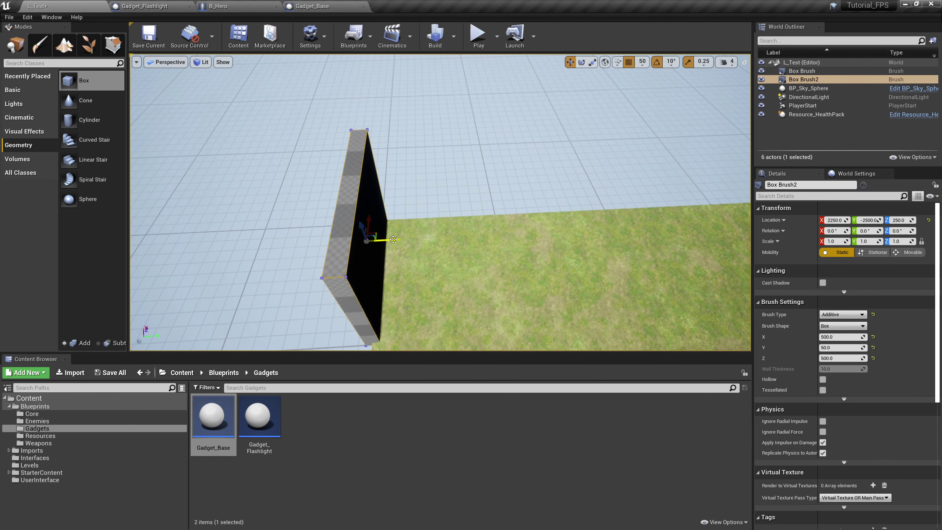
pyautogui.moveTo(396, 240)
pyautogui.keyDown('alt'); pyautogui.mouseDown()
pyautogui.moveTo(498, 247)
pyautogui.moveTo(418, 248)
pyautogui.mouseUp(); pyautogui.keyUp('alt')
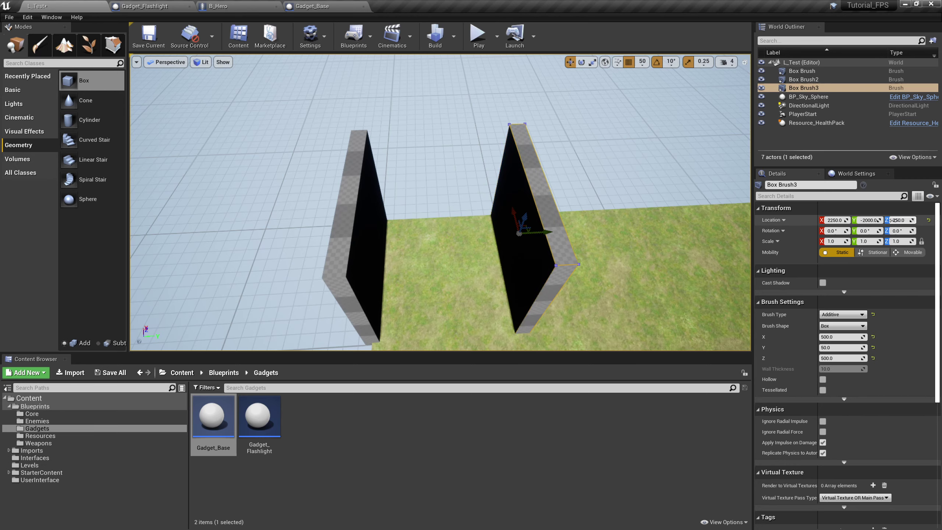
# - Duplicate the second side wall to Y -2250 and resize the copy to X 50 and Y 500
pyautogui.press('a')
pyautogui.moveTo(676, 250)
pyautogui.mouseDown(button='right')
pyautogui.moveTo(783, 255)
pyautogui.moveTo(677, 253)
pyautogui.mouseUp(button='right')
pyautogui.press('d')
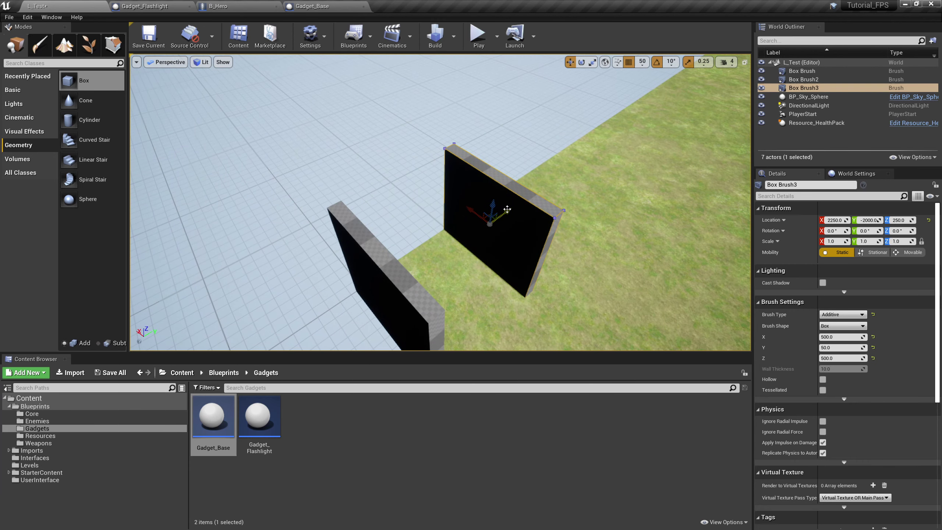
pyautogui.moveTo(504, 211)
pyautogui.keyDown('alt'); pyautogui.mouseDown()
pyautogui.moveTo(456, 240)
pyautogui.moveTo(455, 217)
pyautogui.mouseUp(); pyautogui.keyUp('alt')
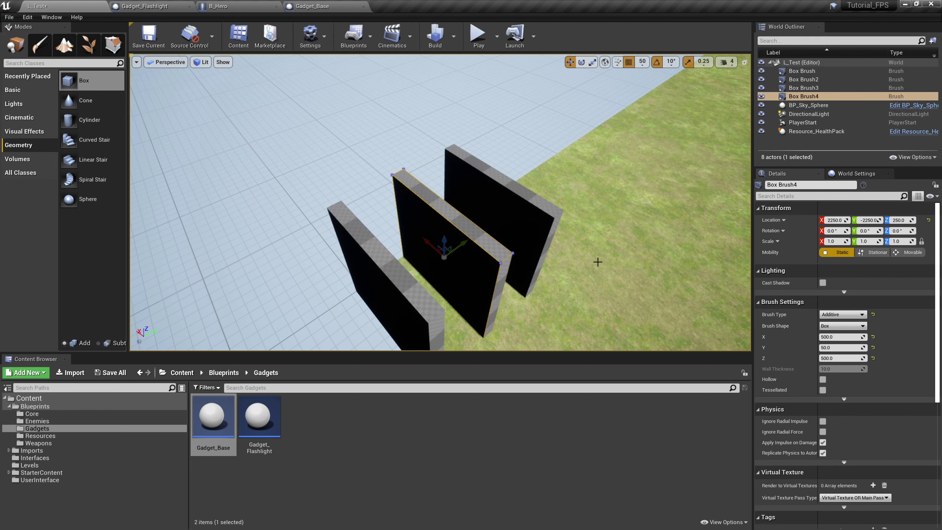
pyautogui.click(842, 336)
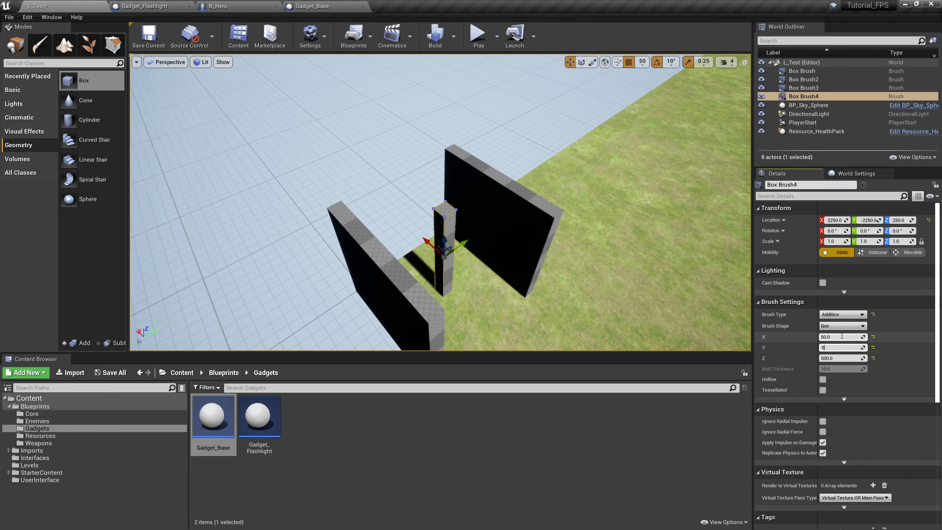
# - Move the crosswise wall along X to the floor's edge at X 2500 as the back wall
pyautogui.press('a')
pyautogui.moveTo(482, 230)
pyautogui.mouseDown(button='right')
pyautogui.moveTo(527, 241)
pyautogui.moveTo(519, 243)
pyautogui.mouseUp(button='right')
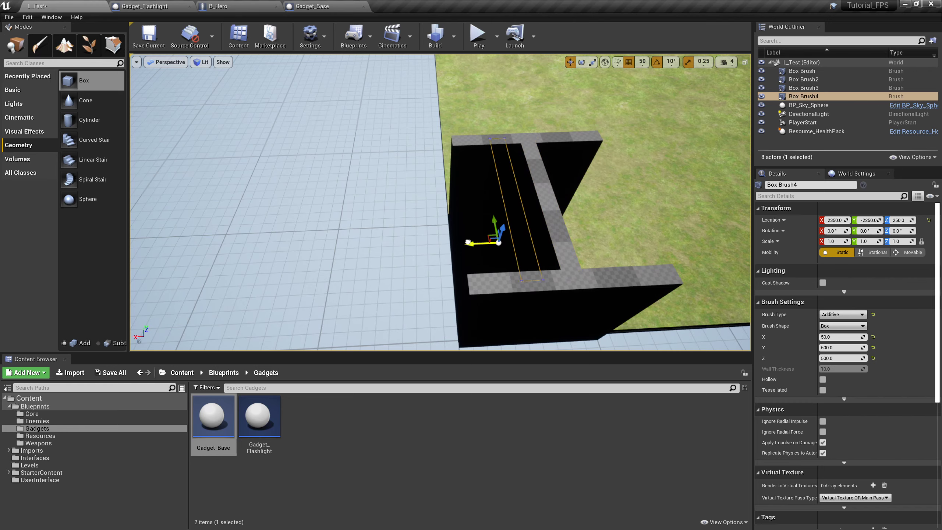
pyautogui.moveTo(427, 245); pyautogui.dragTo(427, 245)
# - Duplicate the back wall to X 2250 and resize the copy into a slab with X 500, Y 500 and Z 50
pyautogui.press('d')
pyautogui.moveTo(427, 245)
pyautogui.mouseDown(button='right')
pyautogui.moveTo(266, 239)
pyautogui.moveTo(293, 237)
pyautogui.mouseUp(button='right')
pyautogui.press('s')
pyautogui.press('w')
pyautogui.moveTo(356, 193); pyautogui.dragTo(456, 260, button='right')
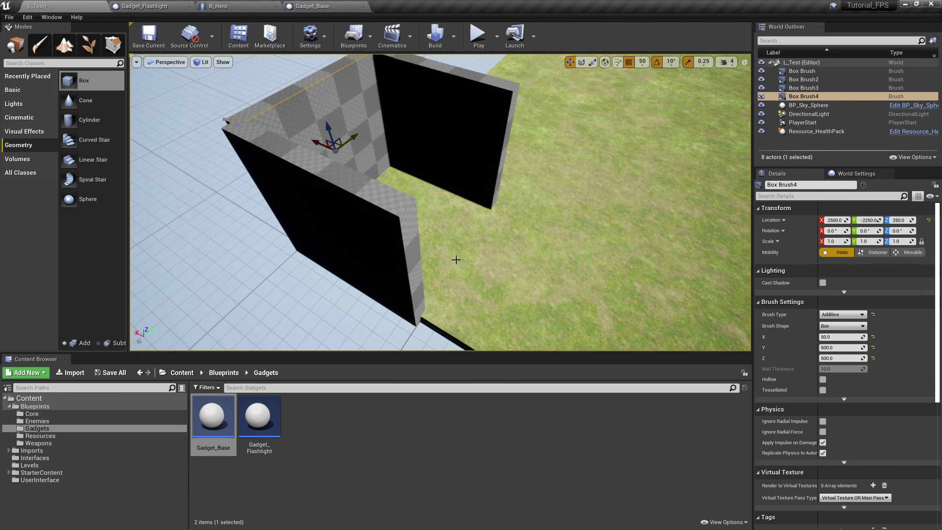
pyautogui.moveTo(501, 227)
pyautogui.mouseDown(button='right')
pyautogui.moveTo(434, 224)
pyautogui.moveTo(494, 237)
pyautogui.mouseUp(button='right')
pyautogui.press('d')
pyautogui.press('a')
pyautogui.moveTo(467, 196); pyautogui.dragTo(383, 213, button='right')
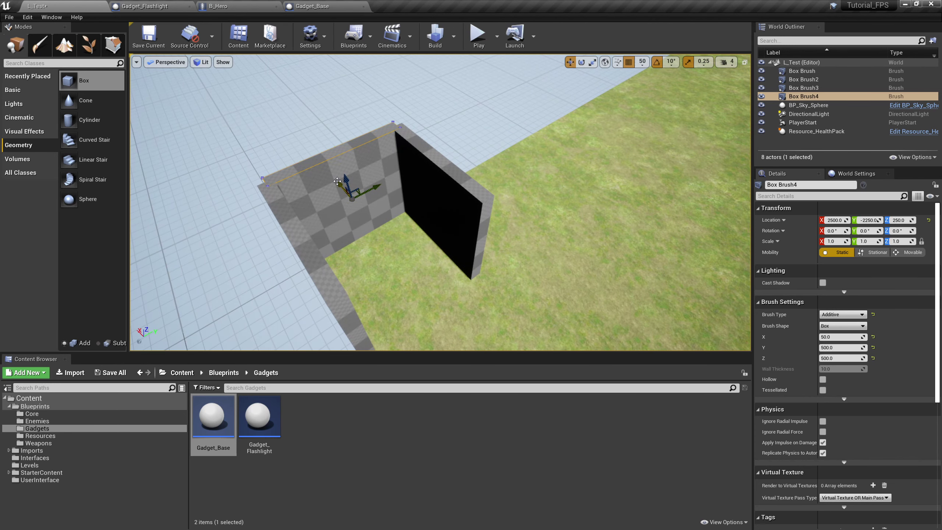
pyautogui.keyDown('alt'); pyautogui.moveTo(337, 181); pyautogui.dragTo(368, 217); pyautogui.keyUp('alt')
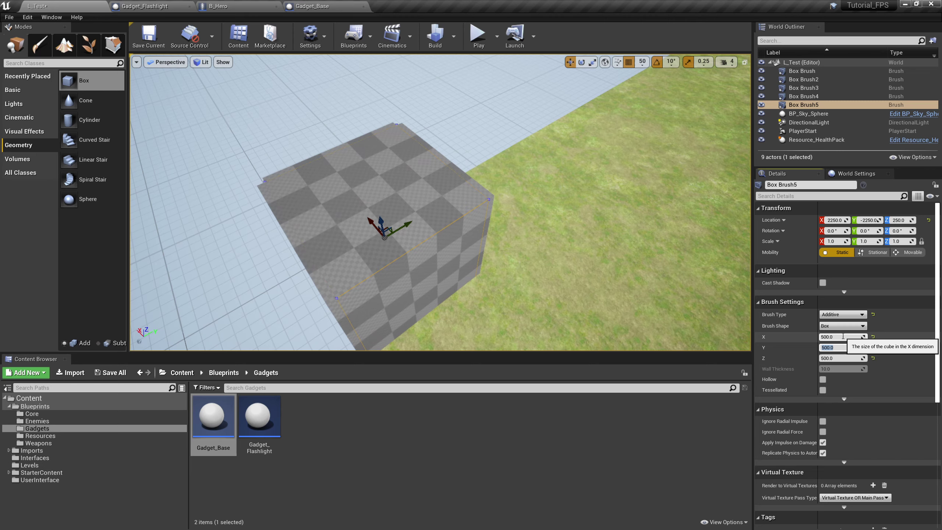
pyautogui.press('Return')
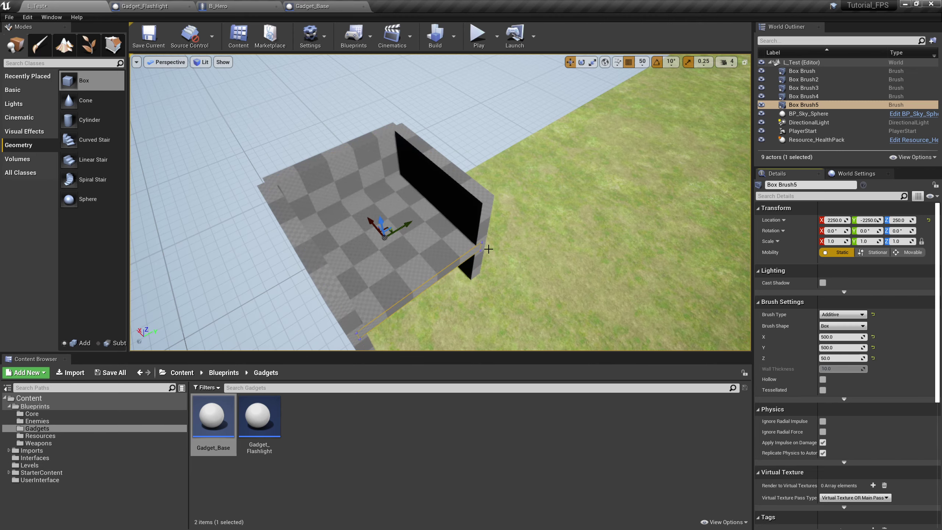
# - Raise the slab to Z 500 so it roofs the three walls
pyautogui.press('d')
pyautogui.moveTo(490, 248)
pyautogui.mouseDown(button='right')
pyautogui.moveTo(416, 237)
pyautogui.moveTo(409, 212)
pyautogui.moveTo(419, 186)
pyautogui.mouseUp(button='right')
pyautogui.press('w')
pyautogui.moveTo(442, 234); pyautogui.dragTo(437, 211, button='right')
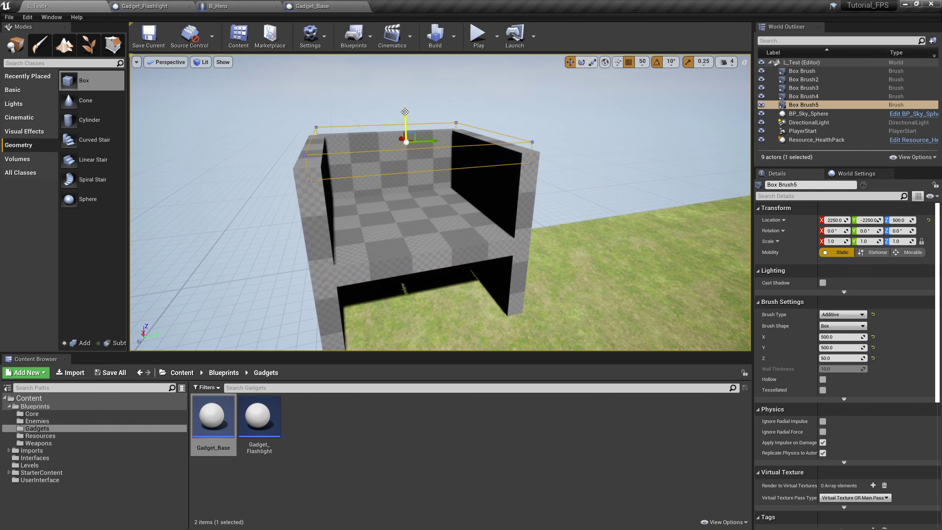
pyautogui.moveTo(405, 113); pyautogui.dragTo(405, 112)
# - Examine the roofed box-brush room from outside, ending with a view into its open front
pyautogui.press('a')
pyautogui.moveTo(409, 122)
pyautogui.mouseDown(button='right')
pyautogui.moveTo(458, 106)
pyautogui.moveTo(455, 152)
pyautogui.moveTo(386, 143)
pyautogui.moveTo(471, 143)
pyautogui.moveTo(421, 141)
pyautogui.mouseUp(button='right')
pyautogui.press('d')
pyautogui.press('d')
pyautogui.press('a')
pyautogui.press('d')
pyautogui.press('a')
pyautogui.press('d')
pyautogui.press('s')
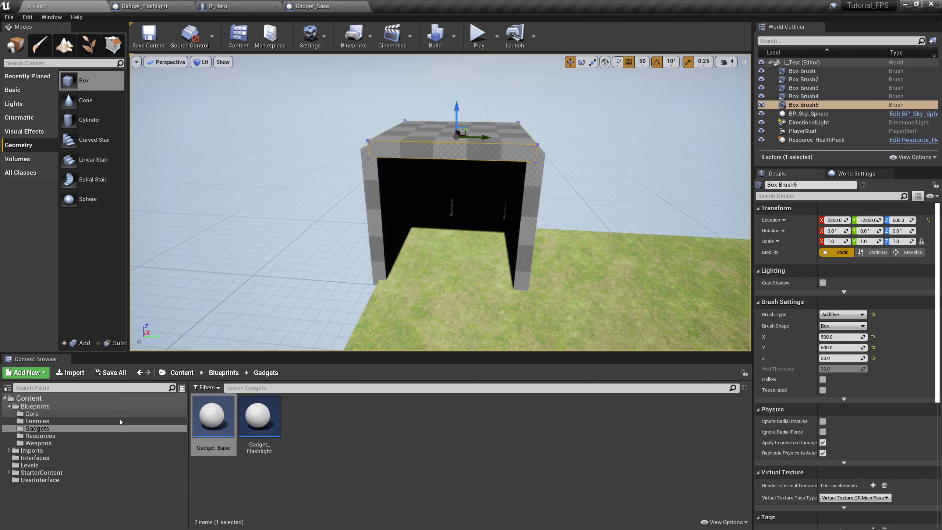
# - Open the StarterContent Materials folder and browse its materials
pyautogui.click(63, 473)
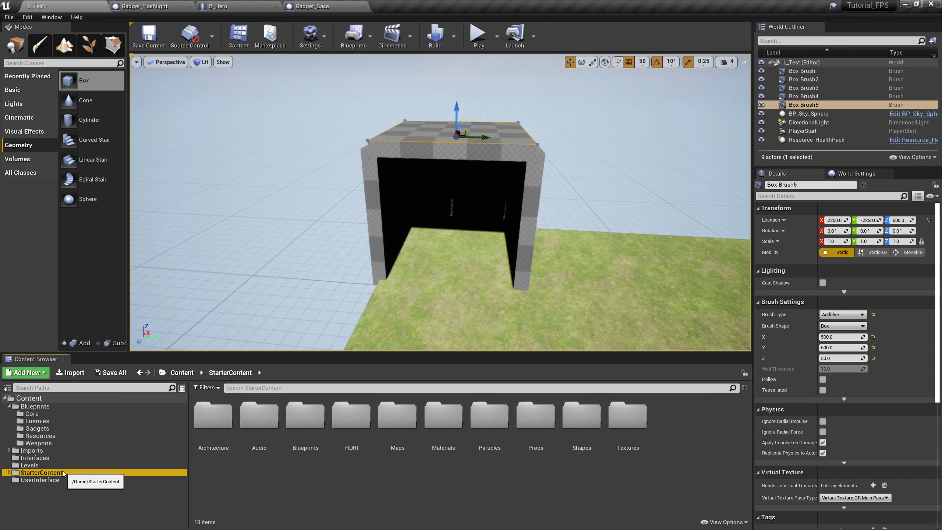
pyautogui.doubleClick(451, 426)
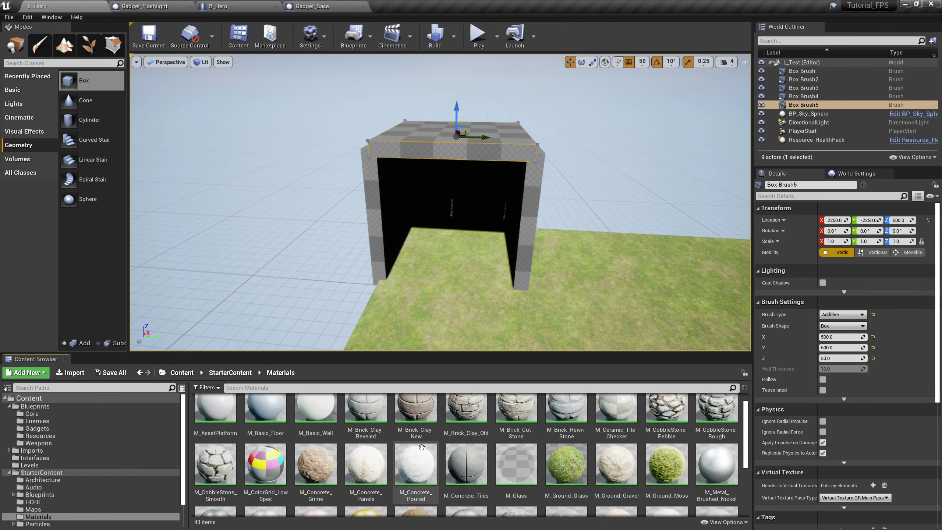
pyautogui.scroll(-1, 464, 446)
pyautogui.scroll(-1, 464, 446)
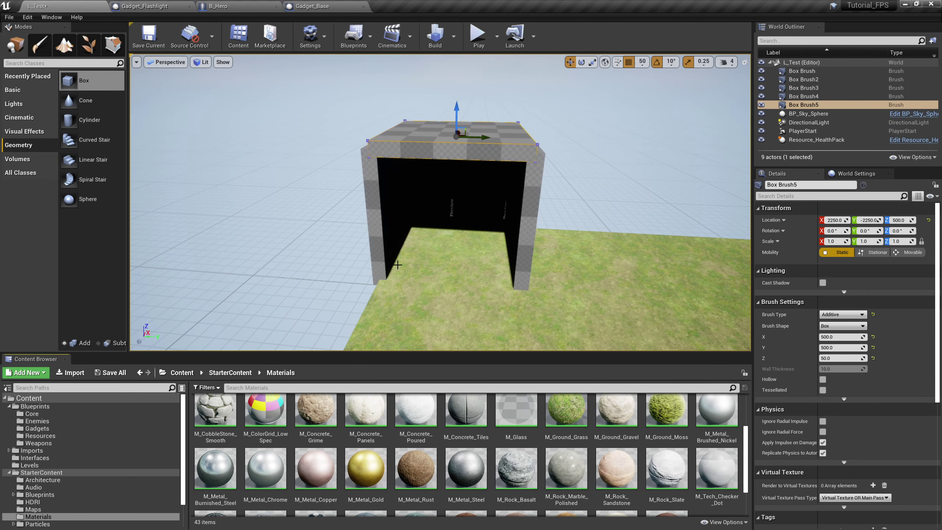
# - Apply M_Tech_Hex_Tile to the front faces of both side walls and the roof slab
pyautogui.click(373, 209)
pyautogui.moveTo(373, 209); pyautogui.dragTo(402, 208, button='right')
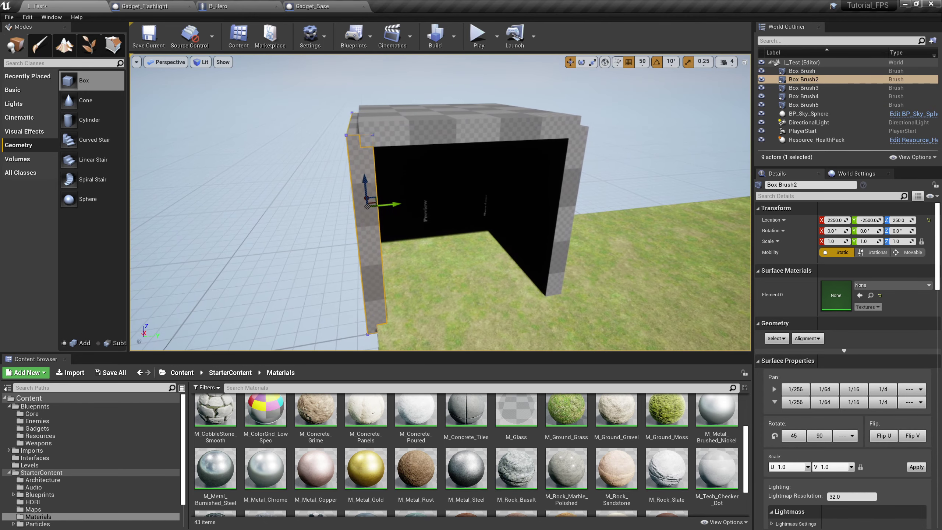
pyautogui.keyDown('ctrl'); pyautogui.click(455, 136); pyautogui.keyUp('ctrl')
pyautogui.keyDown('ctrl'); pyautogui.click(569, 189); pyautogui.keyUp('ctrl')
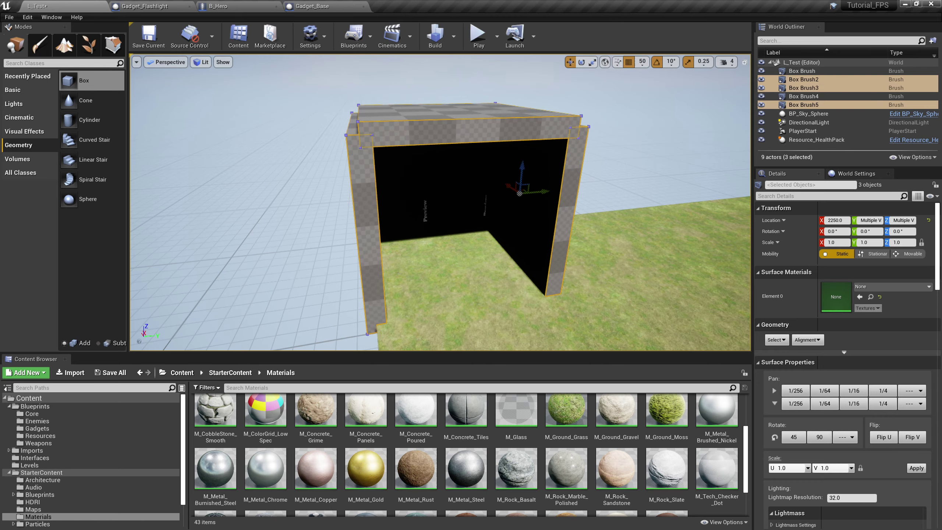
pyautogui.moveTo(537, 191)
pyautogui.mouseDown(button='right')
pyautogui.moveTo(573, 190)
pyautogui.moveTo(541, 178)
pyautogui.moveTo(601, 206)
pyautogui.mouseUp(button='right')
pyautogui.keyDown('alt'); pyautogui.moveTo(687, 196); pyautogui.dragTo(724, 199); pyautogui.keyUp('alt')
pyautogui.moveTo(553, 197); pyautogui.dragTo(592, 189, button='right')
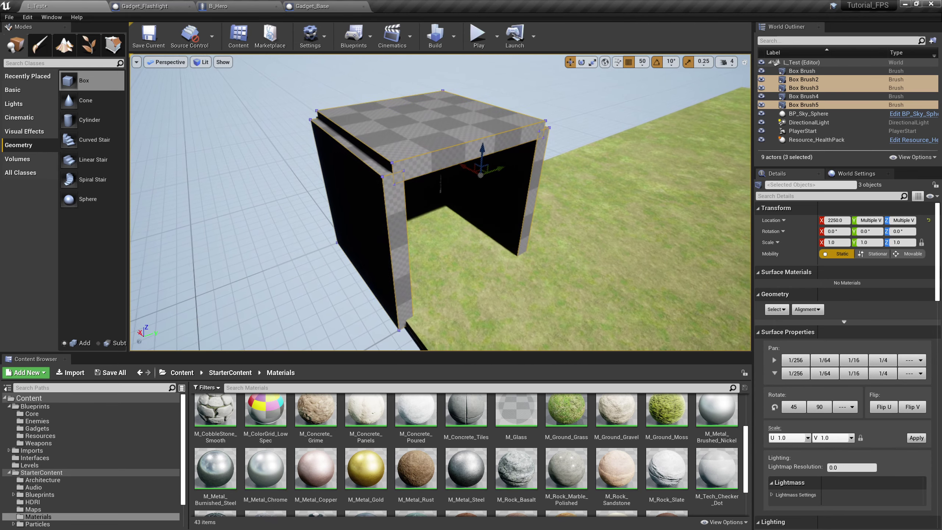
pyautogui.click(448, 163)
pyautogui.keyDown('ctrl'); pyautogui.click(398, 226); pyautogui.keyUp('ctrl')
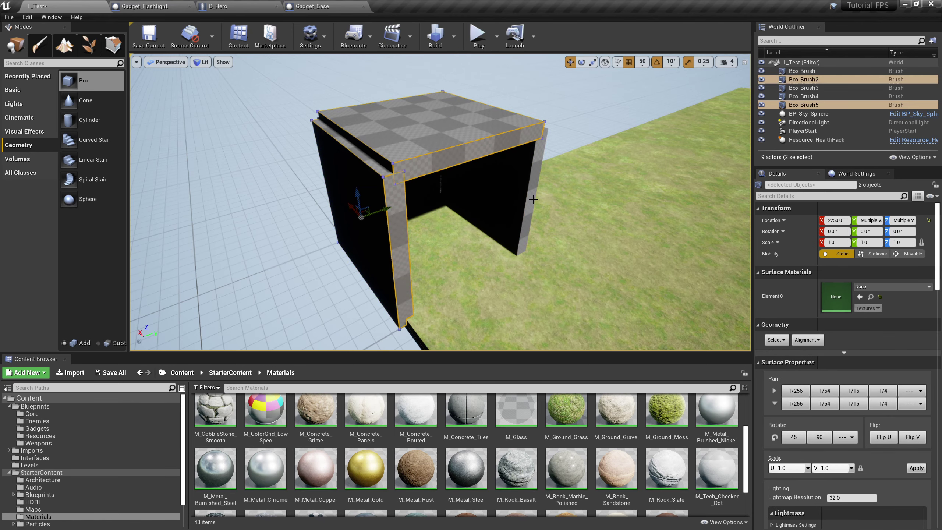
pyautogui.scroll(-2, 493, 444)
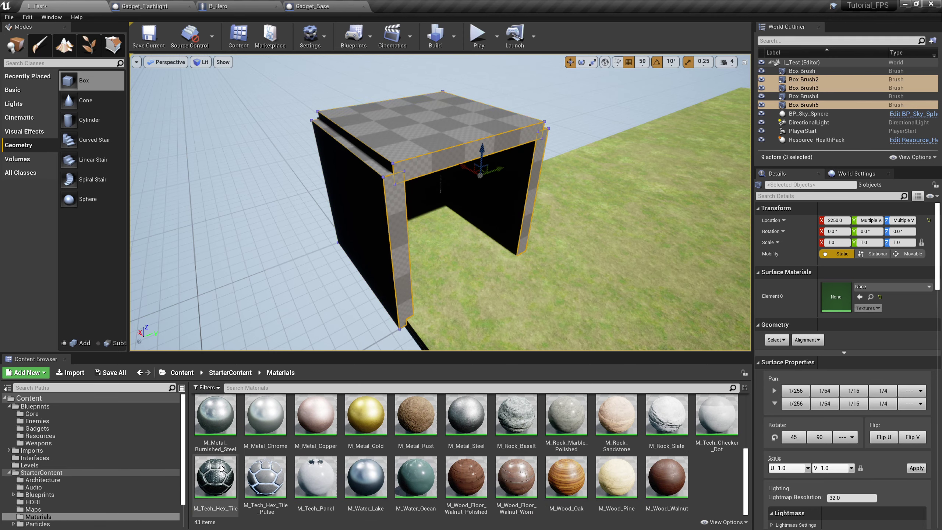
pyautogui.moveTo(215, 481)
pyautogui.mouseDown()
pyautogui.moveTo(557, 308)
pyautogui.moveTo(433, 176)
pyautogui.mouseUp()
# - Select the room's outer wall faces and the roof's upper face together, and apply M_Tech_Hex_Tile to them
pyautogui.moveTo(433, 176)
pyautogui.mouseDown(button='right')
pyautogui.moveTo(457, 196)
pyautogui.moveTo(431, 208)
pyautogui.mouseUp(button='right')
pyautogui.click(426, 222)
pyautogui.keyDown('ctrl'); pyautogui.click(479, 151); pyautogui.keyUp('ctrl')
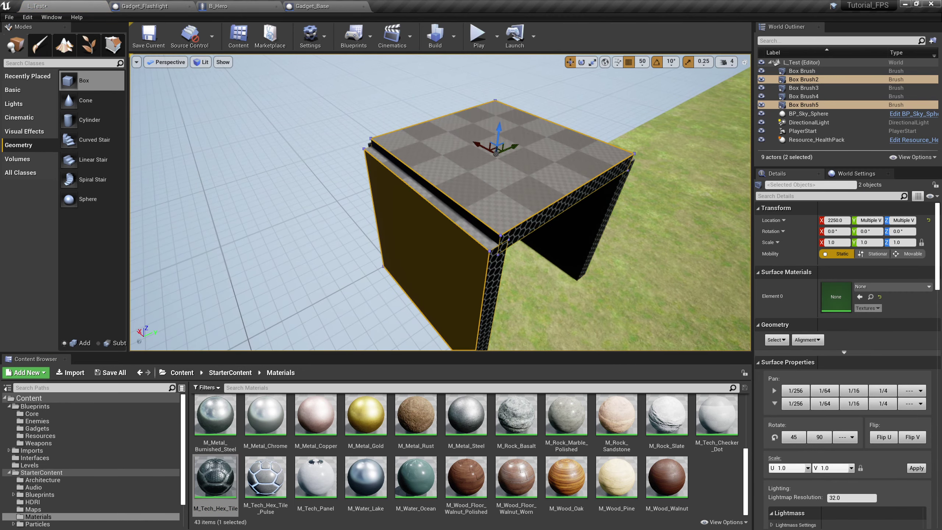
pyautogui.moveTo(479, 152); pyautogui.dragTo(460, 152, button='right')
pyautogui.keyDown('ctrl'); pyautogui.click(482, 156); pyautogui.keyUp('ctrl')
pyautogui.moveTo(570, 160); pyautogui.dragTo(556, 145, button='right')
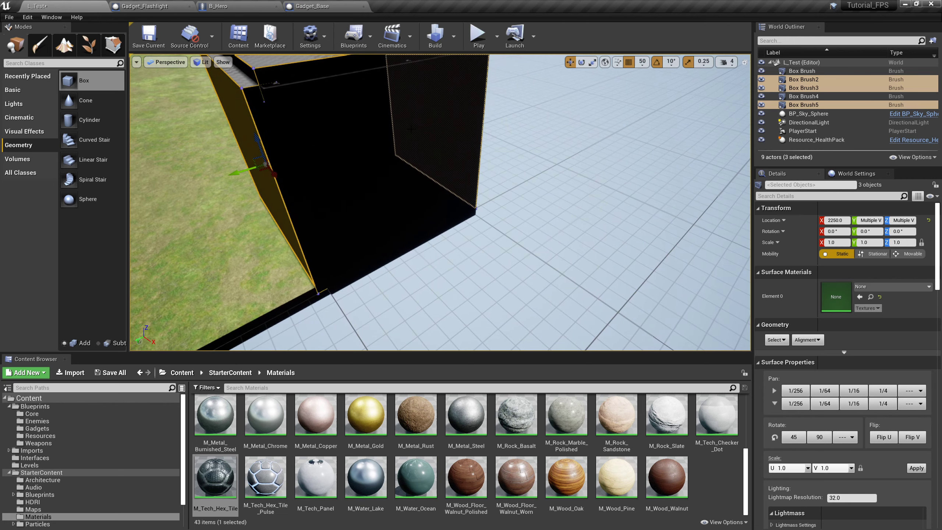
pyautogui.keyDown('ctrl'); pyautogui.click(438, 164); pyautogui.keyUp('ctrl')
pyautogui.moveTo(438, 163); pyautogui.dragTo(345, 171, button='right')
pyautogui.moveTo(560, 148); pyautogui.dragTo(560, 148, button='right')
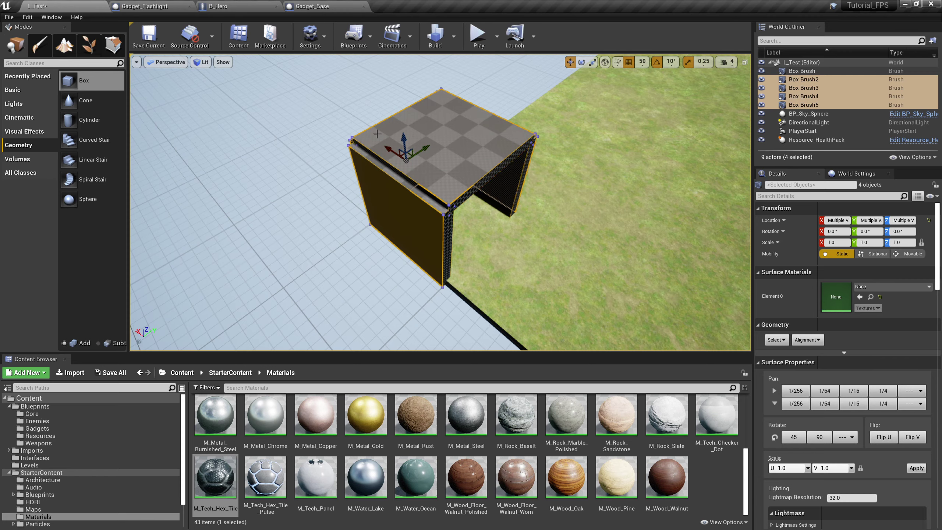
pyautogui.moveTo(494, 224); pyautogui.dragTo(486, 214, button='right')
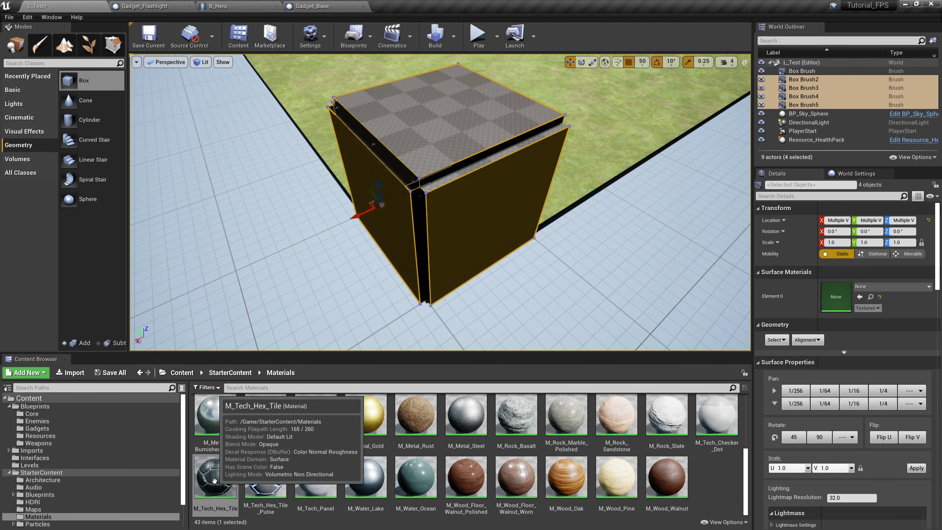
pyautogui.moveTo(215, 480); pyautogui.dragTo(397, 302)
pyautogui.moveTo(452, 191); pyautogui.dragTo(452, 191)
# - Select all surfaces matching the material of the side wall's bare upper edge and assign them M_Tech_Hex_Tile
pyautogui.moveTo(452, 191); pyautogui.dragTo(452, 190, button='right')
pyautogui.moveTo(376, 240); pyautogui.dragTo(376, 240, button='right')
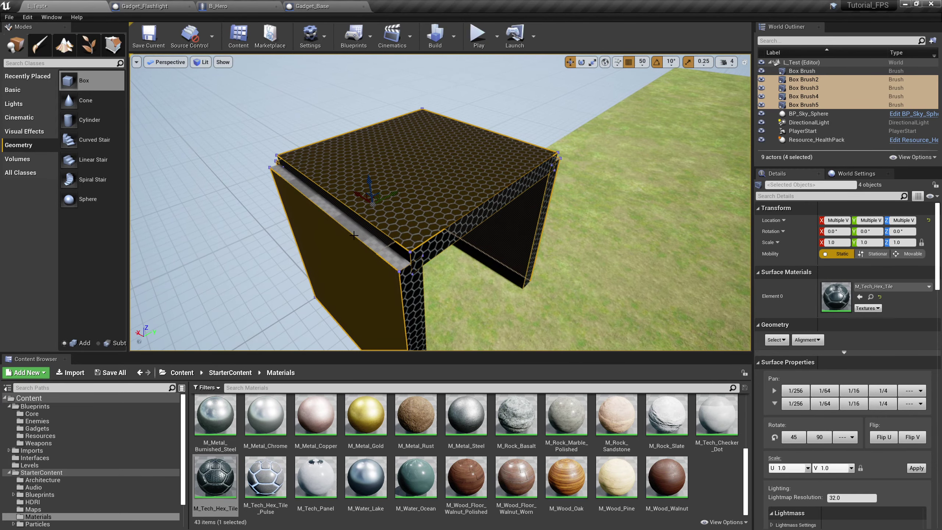
pyautogui.click(352, 228)
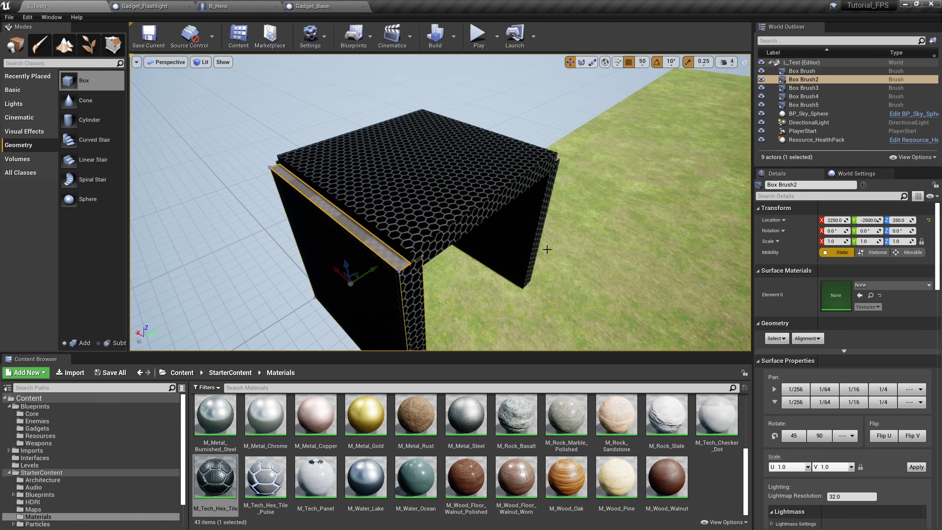
pyautogui.moveTo(385, 168); pyautogui.dragTo(385, 168, button='right')
pyautogui.click(385, 168)
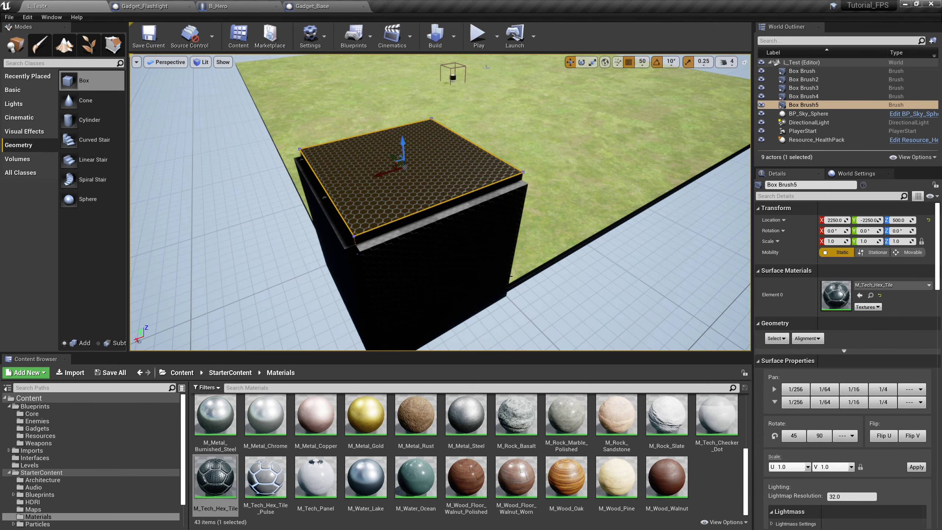
pyautogui.moveTo(440, 202); pyautogui.dragTo(474, 213, button='right')
pyautogui.moveTo(384, 169); pyautogui.dragTo(385, 168, button='right')
pyautogui.click(534, 149)
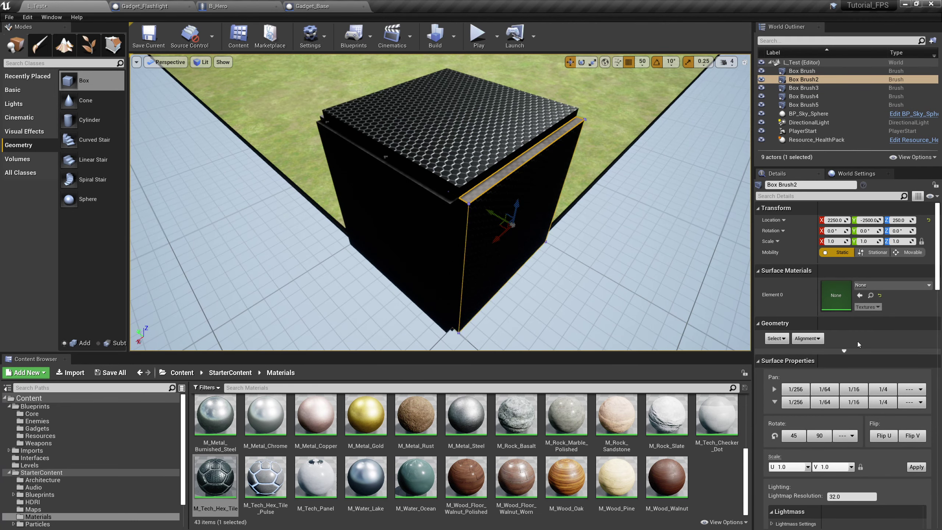
pyautogui.click(779, 339)
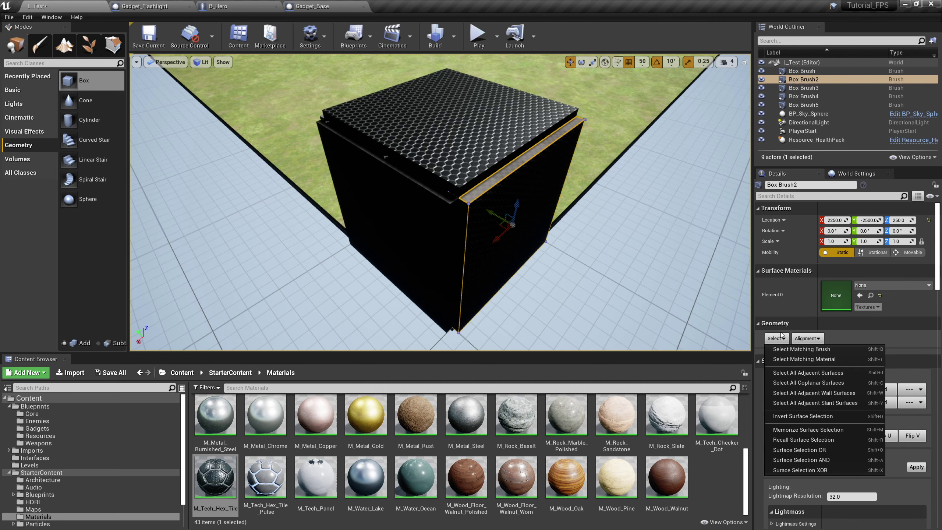
pyautogui.click(813, 360)
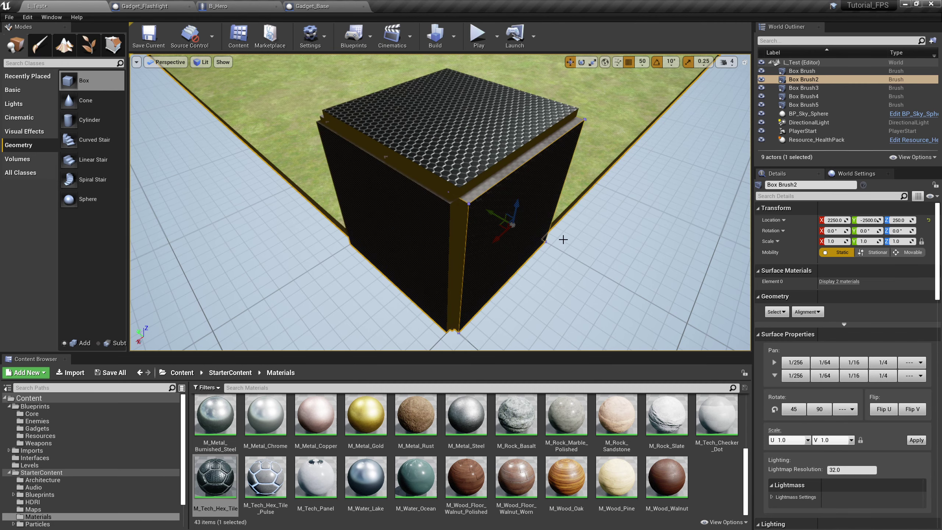
pyautogui.moveTo(564, 239); pyautogui.dragTo(544, 228, button='right')
pyautogui.click(839, 282)
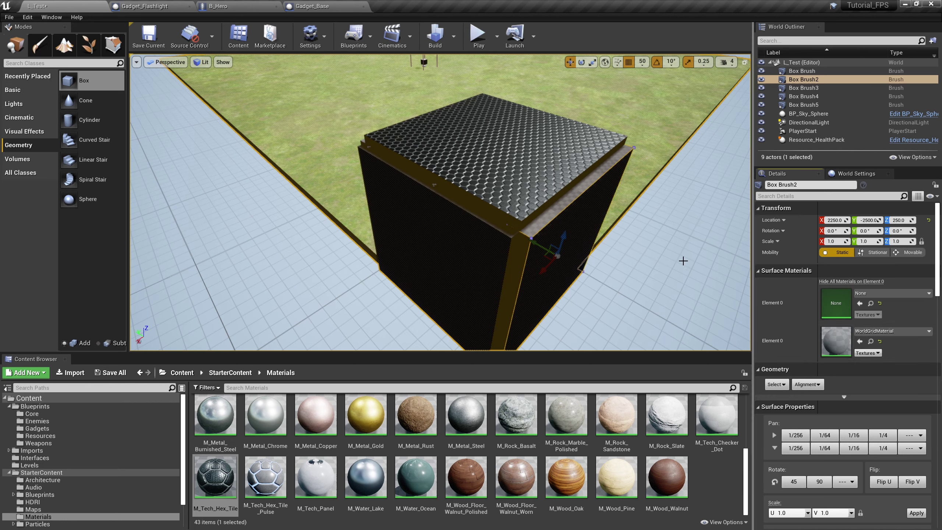
pyautogui.moveTo(199, 479); pyautogui.dragTo(833, 298)
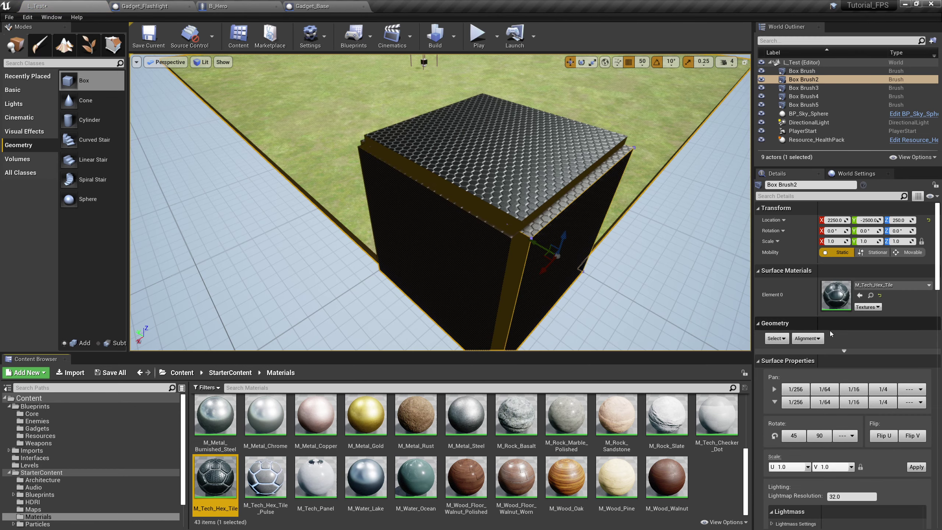
# - Select every surface matching the roof's hex tile material and realign their textures
pyautogui.press('d')
pyautogui.moveTo(492, 238)
pyautogui.mouseDown(button='right')
pyautogui.moveTo(411, 238)
pyautogui.moveTo(511, 238)
pyautogui.mouseUp(button='right')
pyautogui.press('a')
pyautogui.click(455, 184)
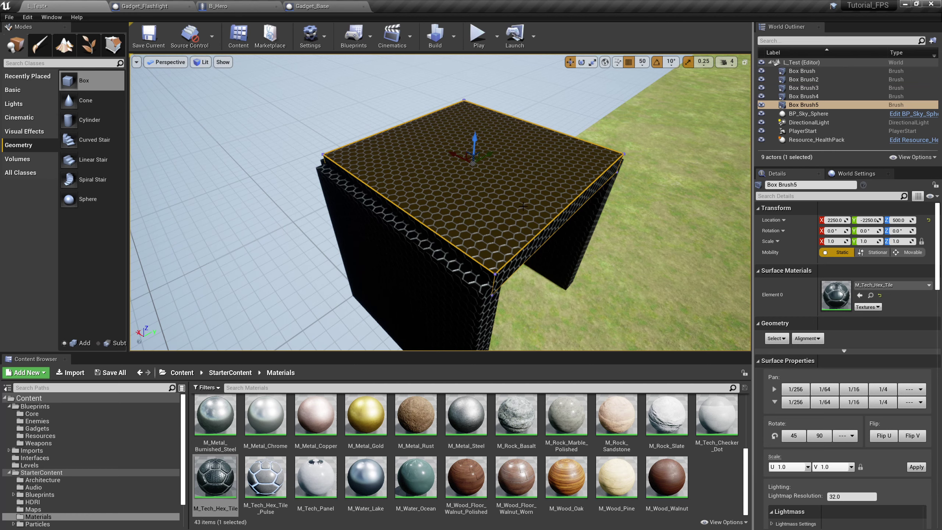
pyautogui.click(776, 338)
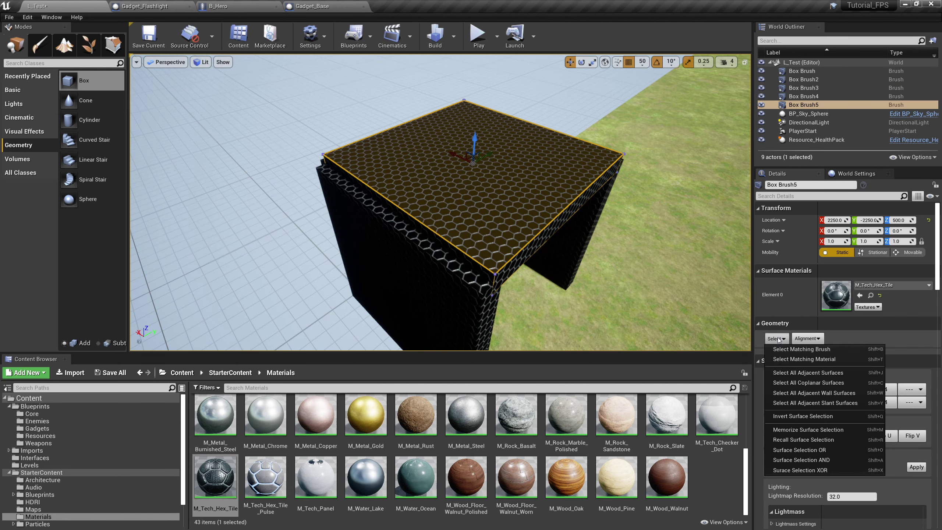
pyautogui.click(820, 360)
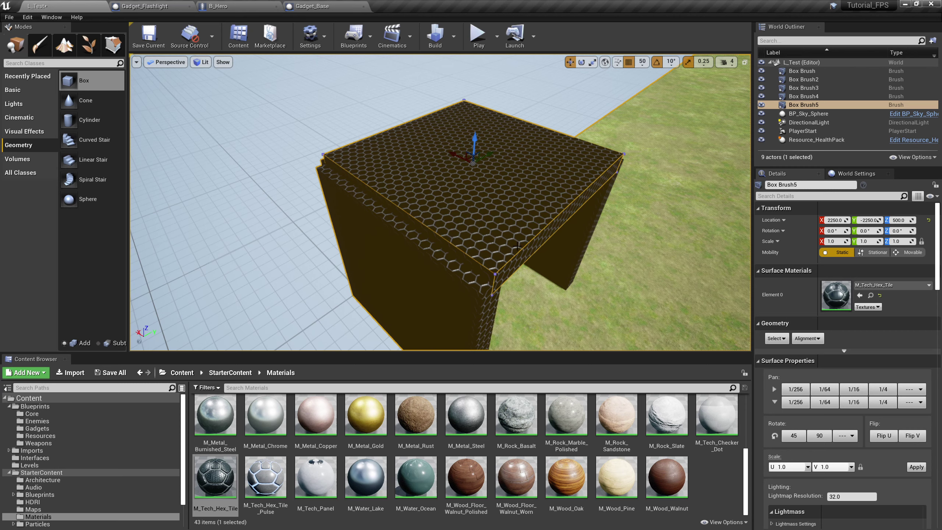
pyautogui.click(808, 338)
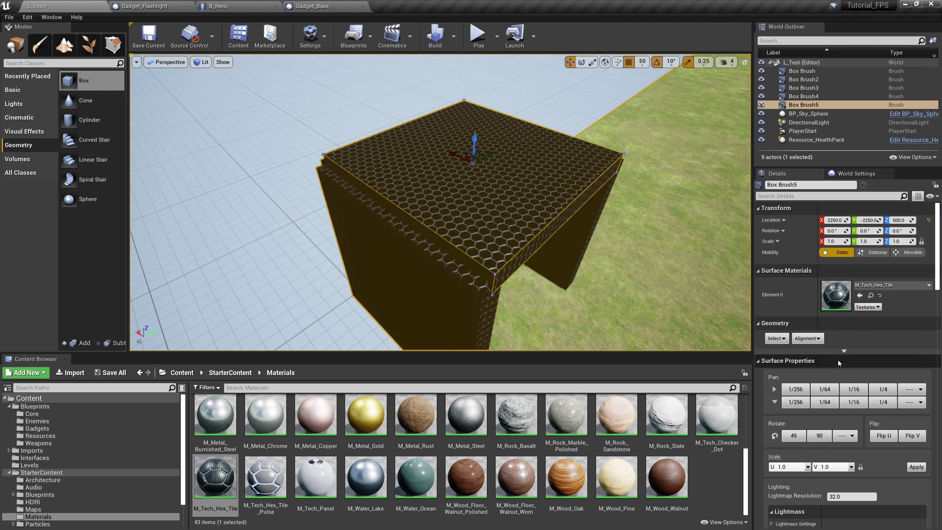
pyautogui.click(839, 360)
# - Inspect the hex tile pattern along the room's edges and opening, with the wall surfaces deselected
pyautogui.moveTo(591, 277); pyautogui.dragTo(418, 245, button='right')
pyautogui.press('d')
pyautogui.press('a')
pyautogui.press('a')
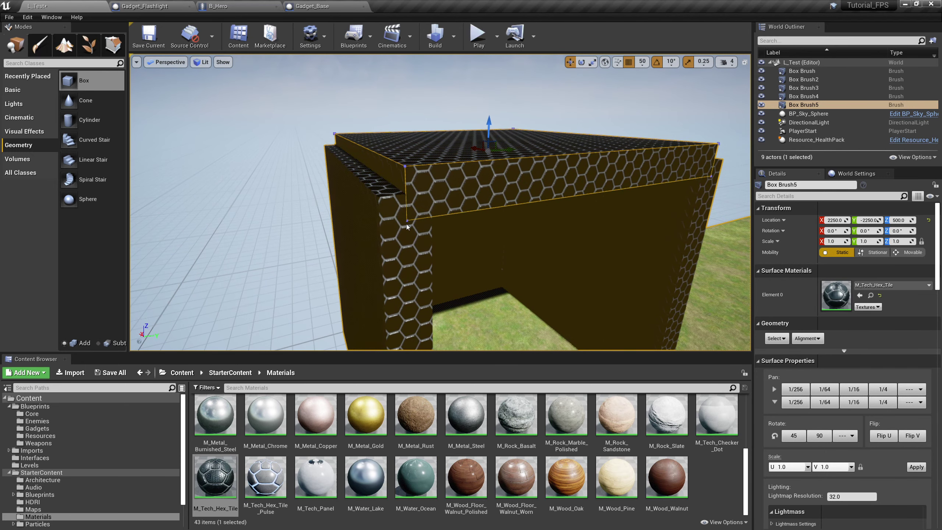
pyautogui.click(693, 316)
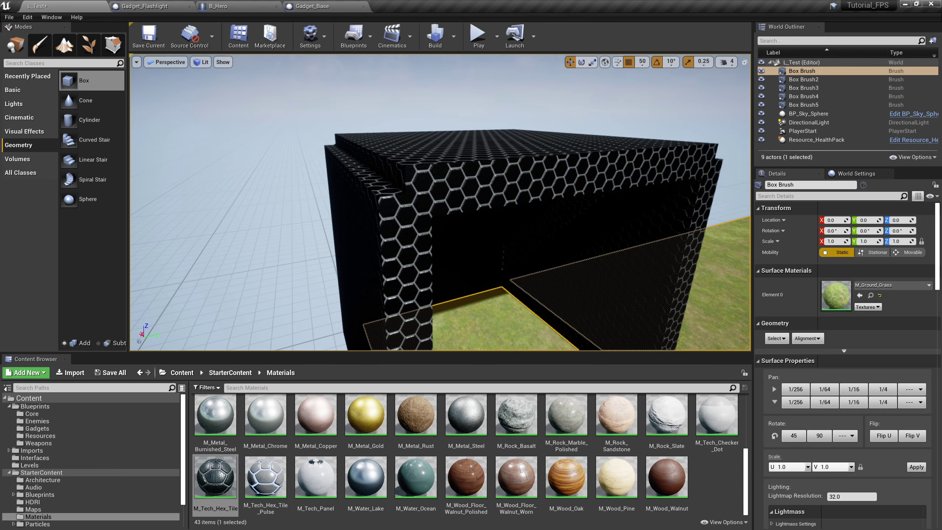
pyautogui.press('s')
pyautogui.moveTo(482, 237)
pyautogui.mouseDown(button='right')
pyautogui.moveTo(497, 268)
pyautogui.moveTo(496, 241)
pyautogui.moveTo(489, 256)
pyautogui.moveTo(468, 234)
pyautogui.mouseUp(button='right')
pyautogui.press('w')
pyautogui.press('s')
pyautogui.moveTo(519, 175); pyautogui.dragTo(573, 206, button='right')
pyautogui.press('d')
pyautogui.moveTo(522, 190)
pyautogui.mouseDown(button='right')
pyautogui.moveTo(515, 198)
pyautogui.moveTo(439, 193)
pyautogui.moveTo(519, 175)
pyautogui.mouseUp(button='right')
pyautogui.press('w')
pyautogui.press('s')
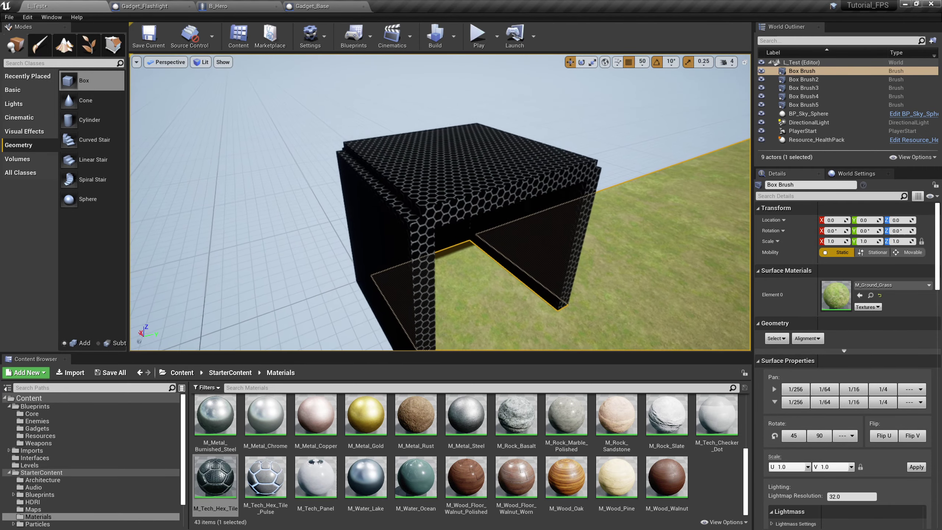
pyautogui.moveTo(660, 245); pyautogui.dragTo(687, 246, button='right')
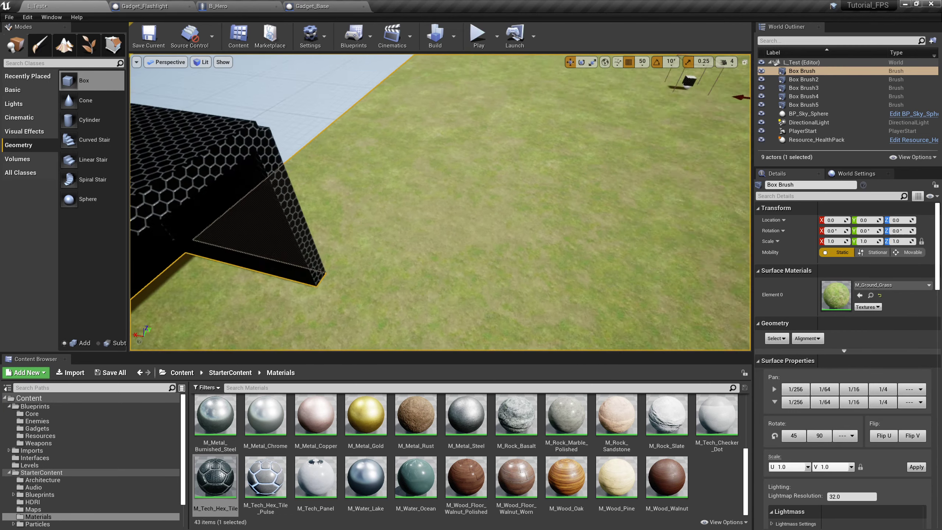
# - Play-test the level by walking into the dark room and trying the flashlight on its walls
pyautogui.click(480, 36)
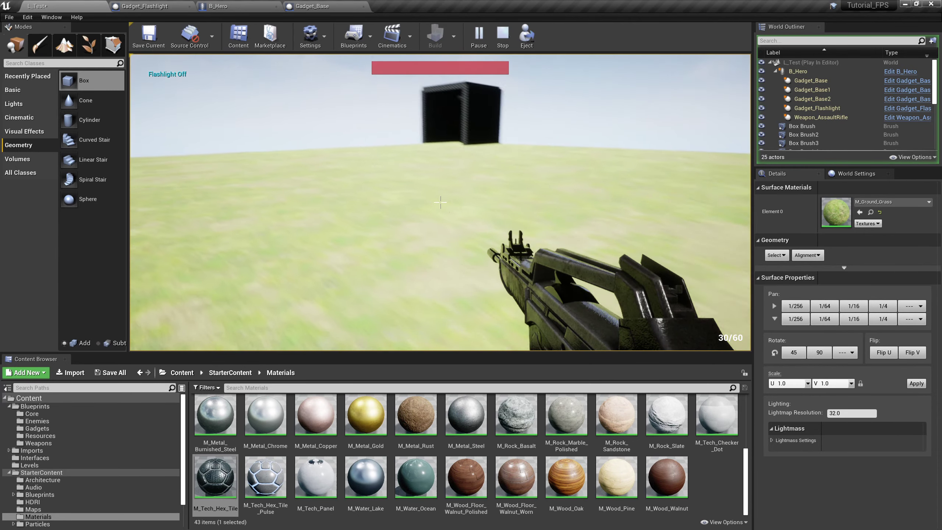
pyautogui.press('w')
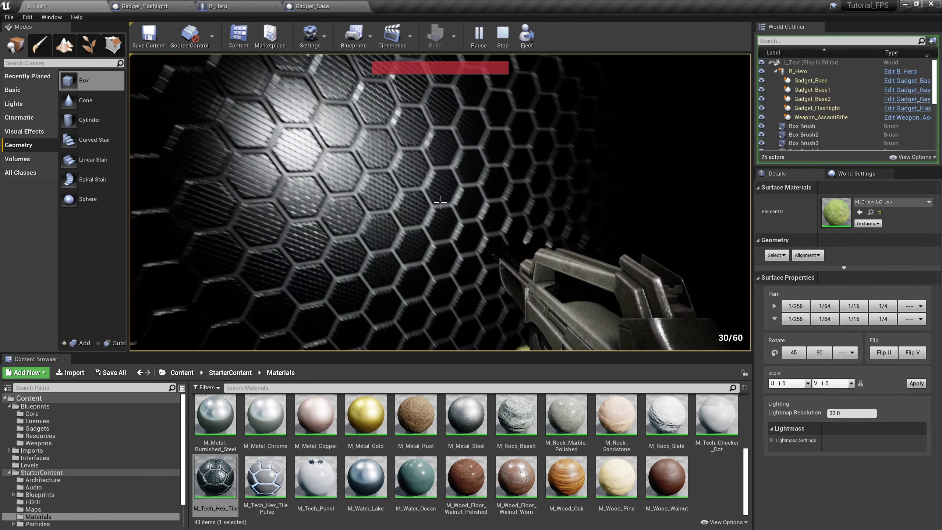
pyautogui.press('f')
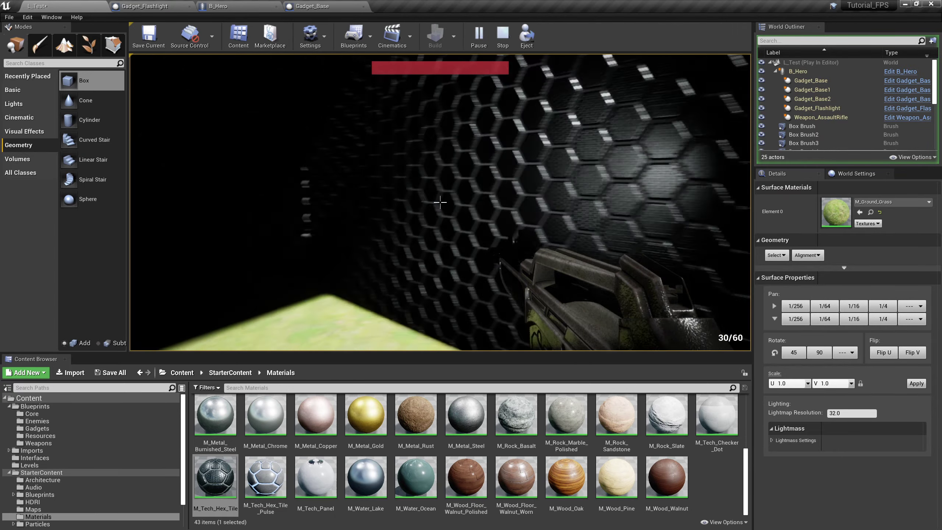
pyautogui.press('Escape')
# - Return to the Gadget_Flashlight Blueprint, select its Flashlight component and show it in the viewport
pyautogui.click(155, 10)
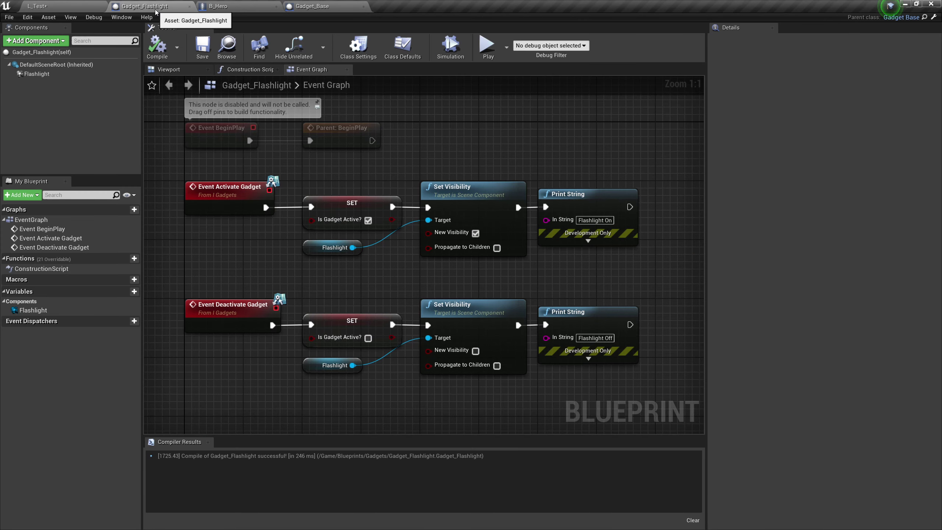
pyautogui.click(42, 75)
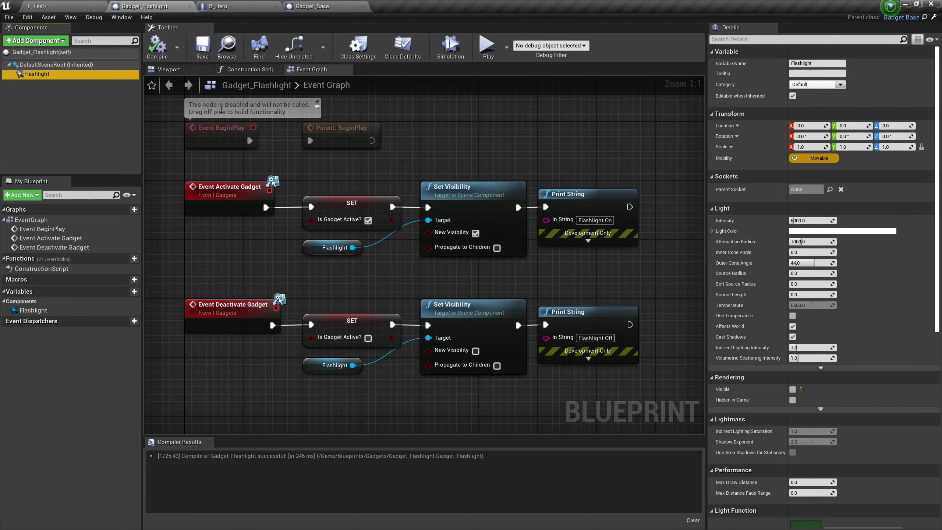
pyautogui.click(170, 70)
# - Examine the Flashlight component's light cone shape and reach from the side
pyautogui.moveTo(340, 181); pyautogui.dragTo(494, 192, button='right')
pyautogui.press('a')
pyautogui.press('w')
pyautogui.press('s')
pyautogui.press('a')
pyautogui.press('s')
pyautogui.press('d')
pyautogui.press('w')
pyautogui.press('a')
pyautogui.press('d')
pyautogui.press('w')
pyautogui.press('a')
pyautogui.press('s')
pyautogui.press('w')
pyautogui.press('d')
pyautogui.press('w')
pyautogui.press('a')
pyautogui.moveTo(584, 167); pyautogui.dragTo(593, 164)
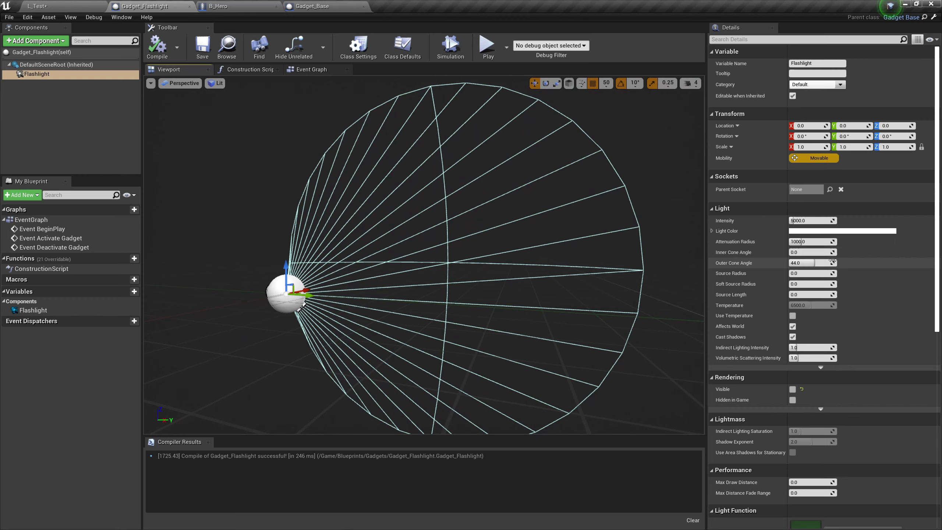
# - Set the Flashlight component's Outer Cone Angle to 20 degrees and check the narrowed cone
pyautogui.moveTo(833, 262); pyautogui.dragTo(802, 263)
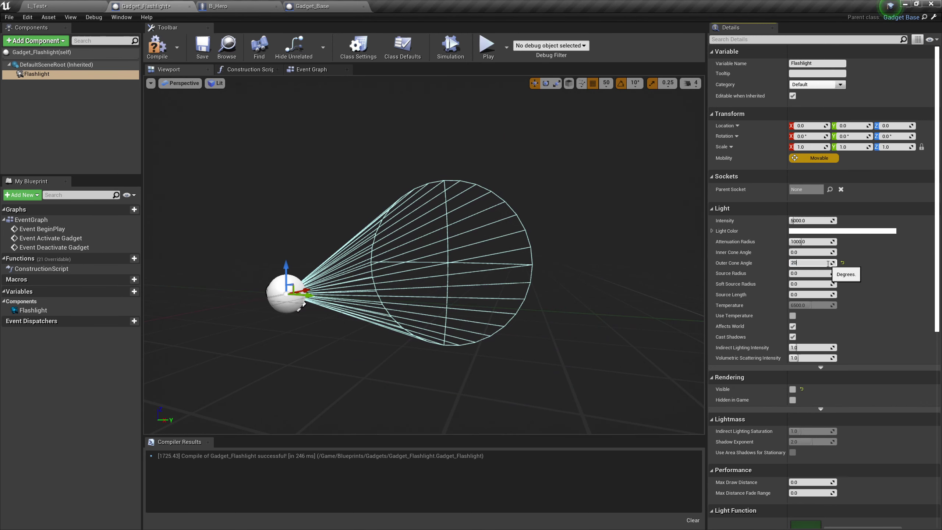
pyautogui.press('Tab')
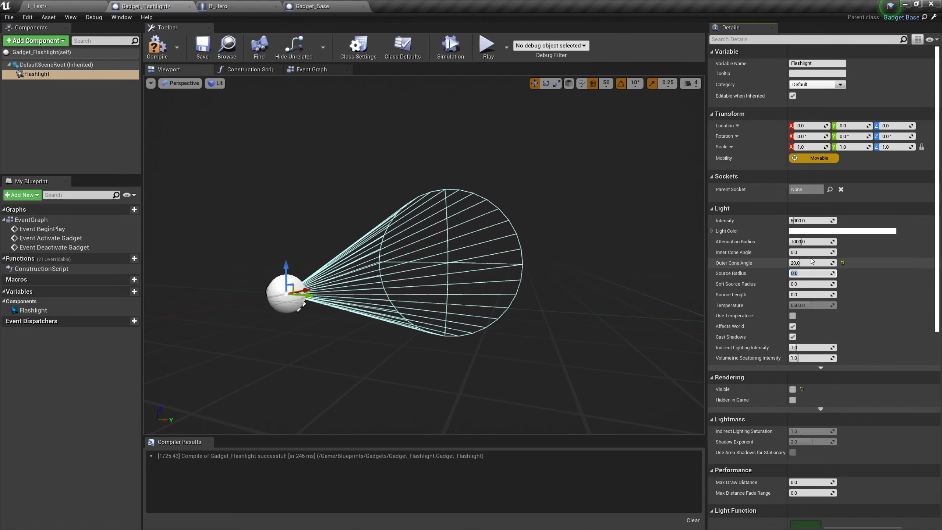
pyautogui.press('w')
pyautogui.moveTo(553, 238)
pyautogui.mouseDown(button='right')
pyautogui.moveTo(523, 238)
pyautogui.moveTo(538, 230)
pyautogui.mouseUp(button='right')
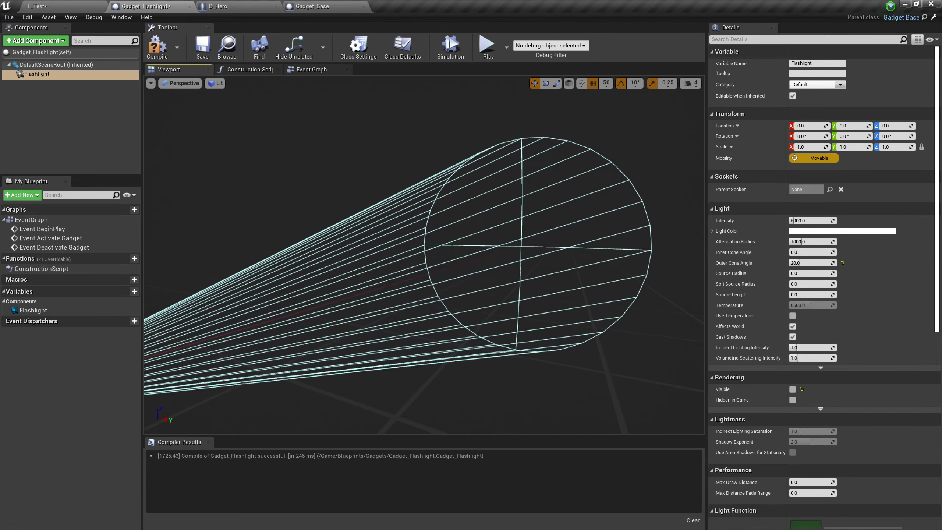
pyautogui.press('s')
pyautogui.moveTo(642, 236); pyautogui.dragTo(642, 235, button='right')
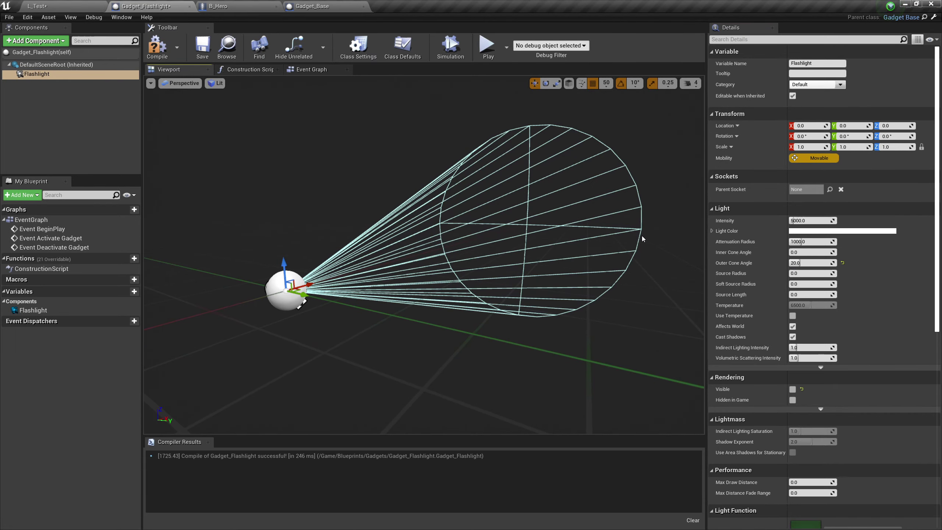
# - Set the Flashlight component's Inner Cone Angle to 10 degrees
pyautogui.click(799, 252)
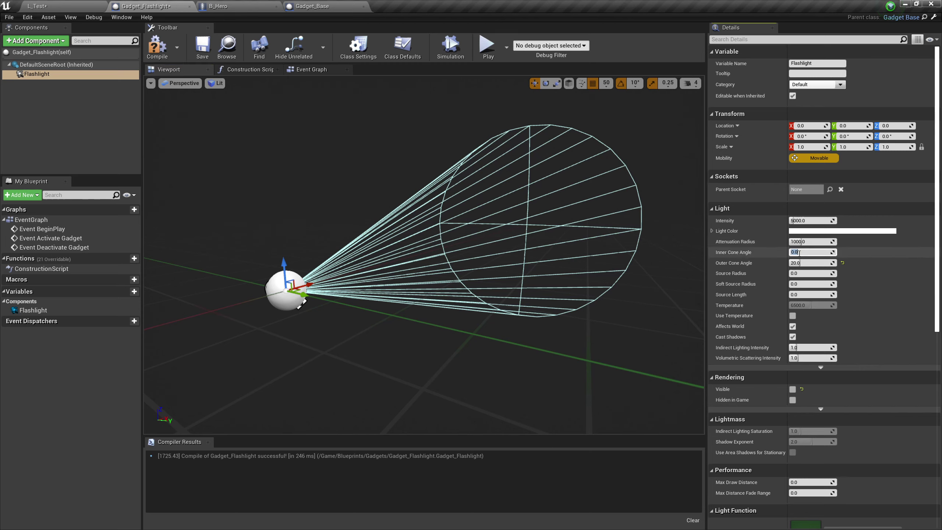
pyautogui.write('10')
pyautogui.press('Return')
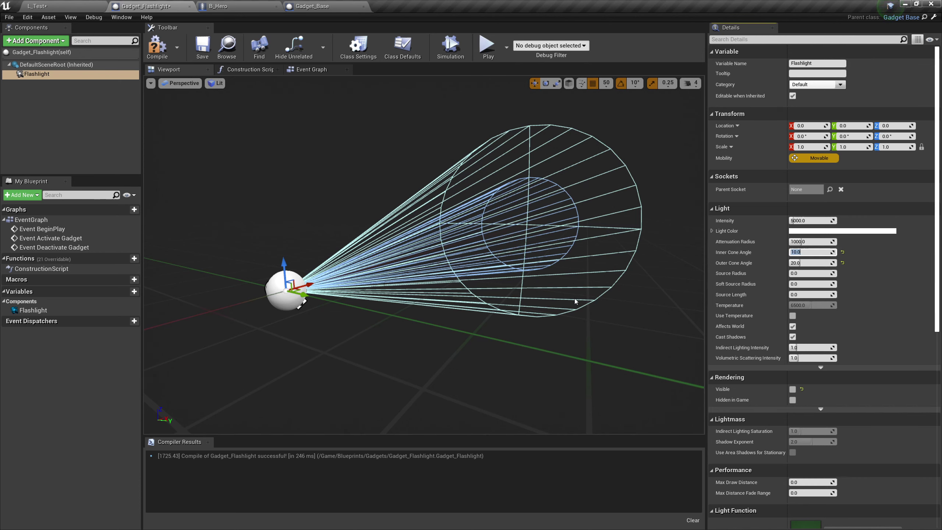
# - Set the Flashlight's Intensity to 20000, keeping its light color white, and compile and save the Blueprint
pyautogui.click(819, 221)
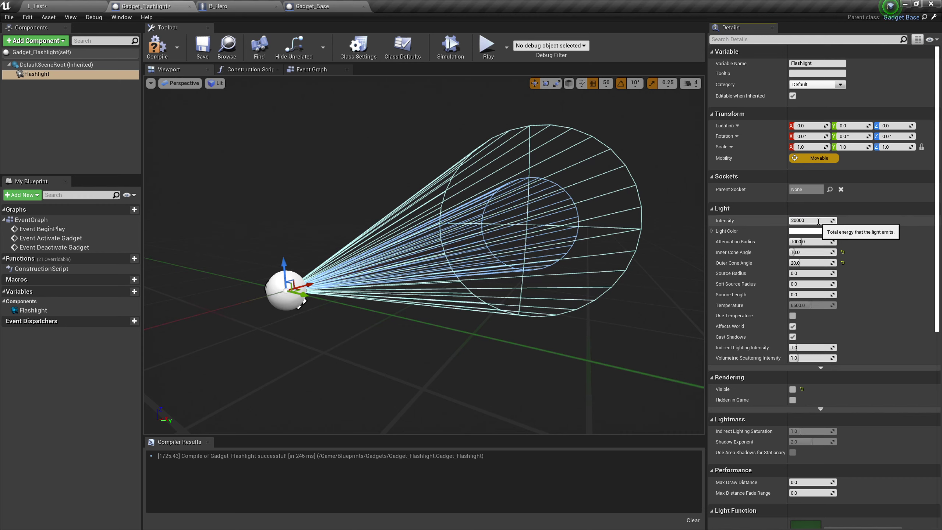
pyautogui.click(811, 231)
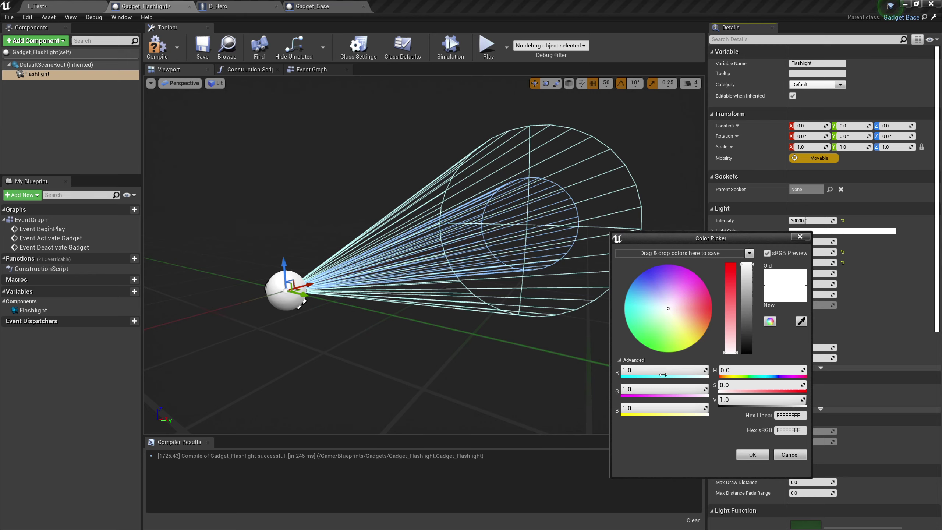
pyautogui.click(753, 455)
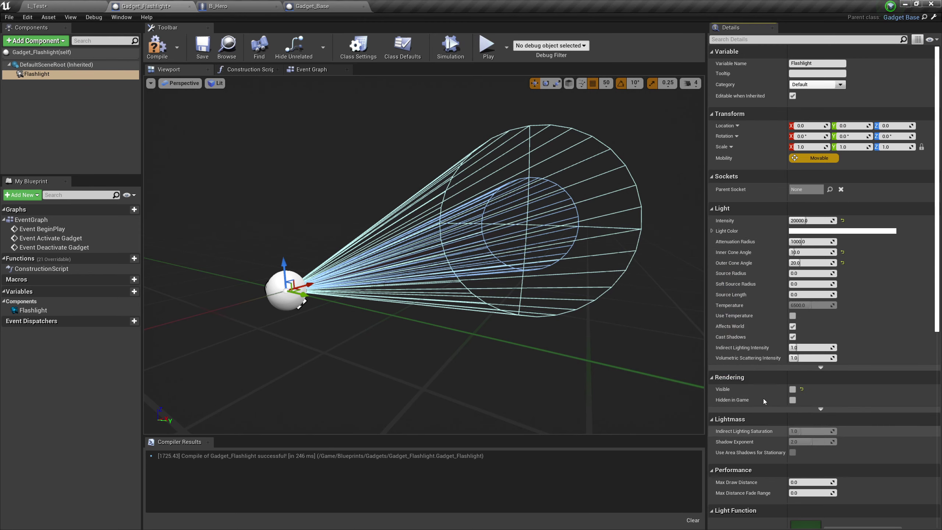
pyautogui.click(157, 46)
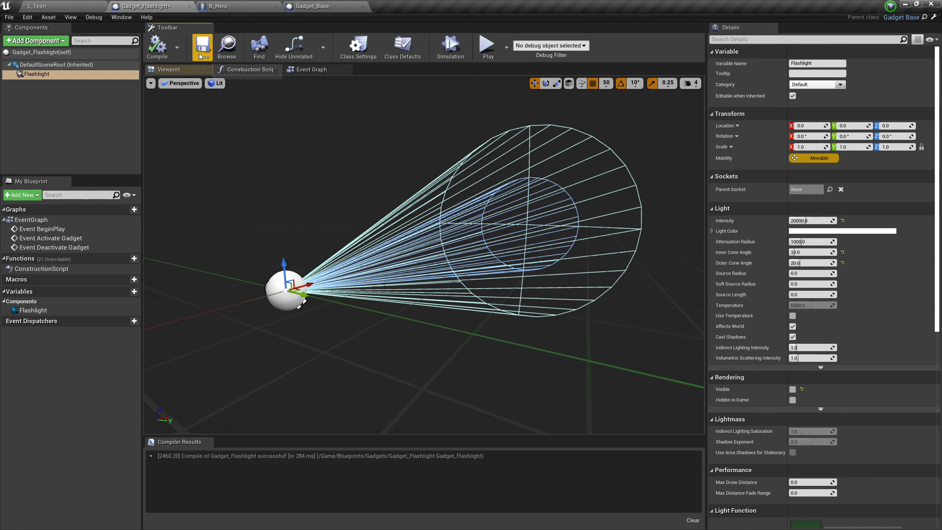
pyautogui.click(202, 45)
# - Play-test L_Test by walking into the dark room with the flashlight on and shining it on the hex-tiled walls
pyautogui.click(52, 8)
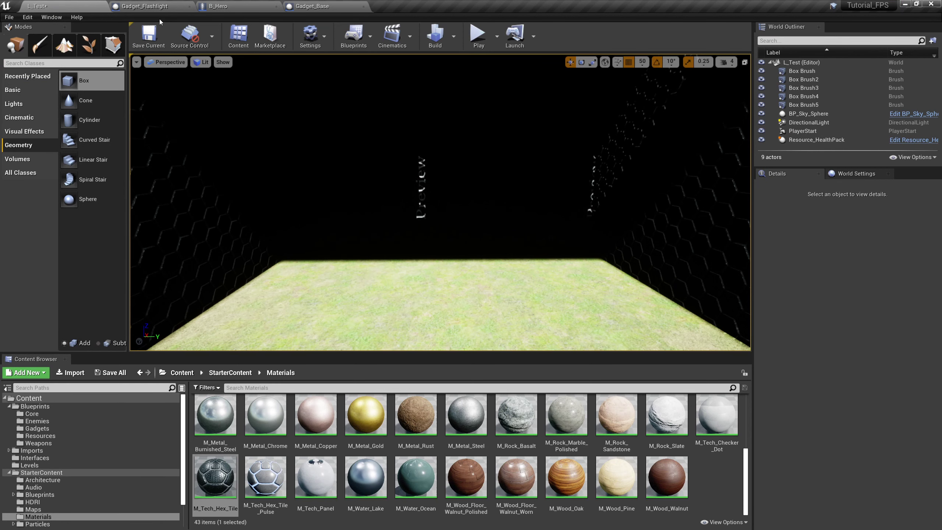
pyautogui.click(479, 36)
pyautogui.click(457, 159)
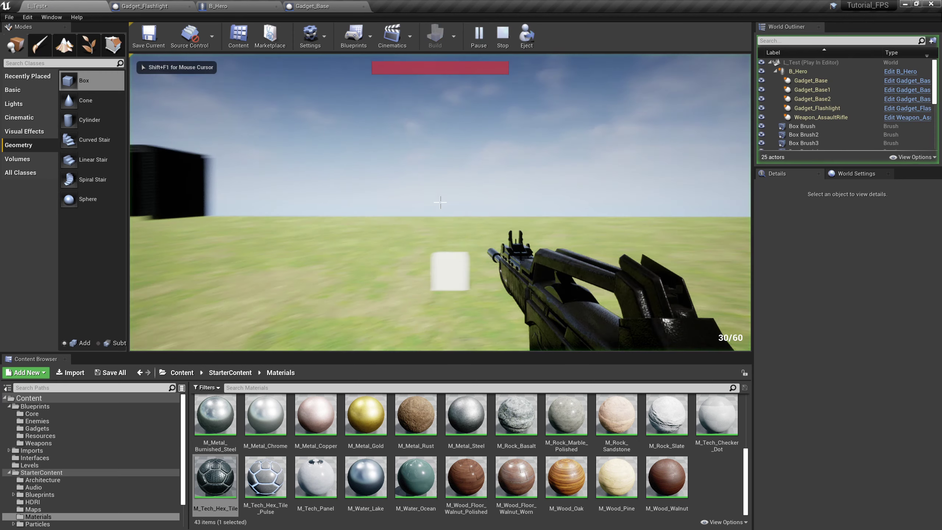
pyautogui.press('w')
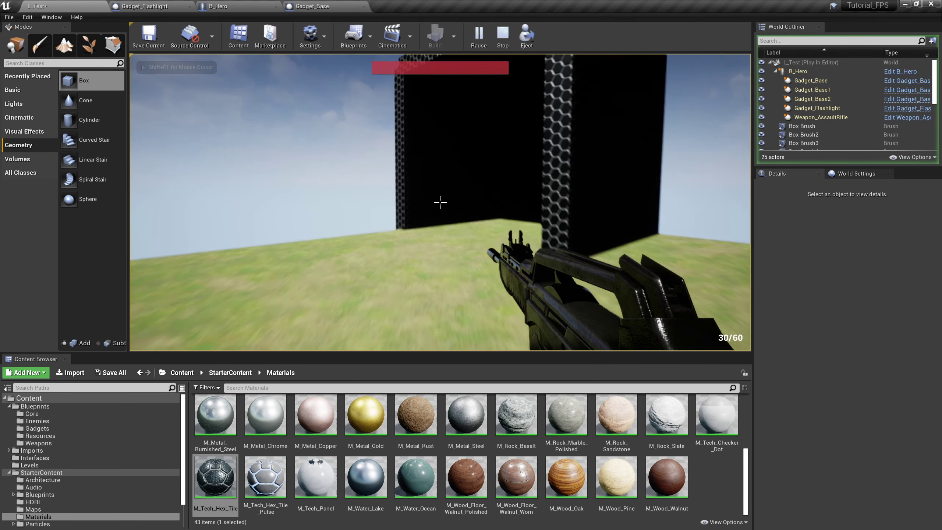
pyautogui.press('f')
pyautogui.press('s')
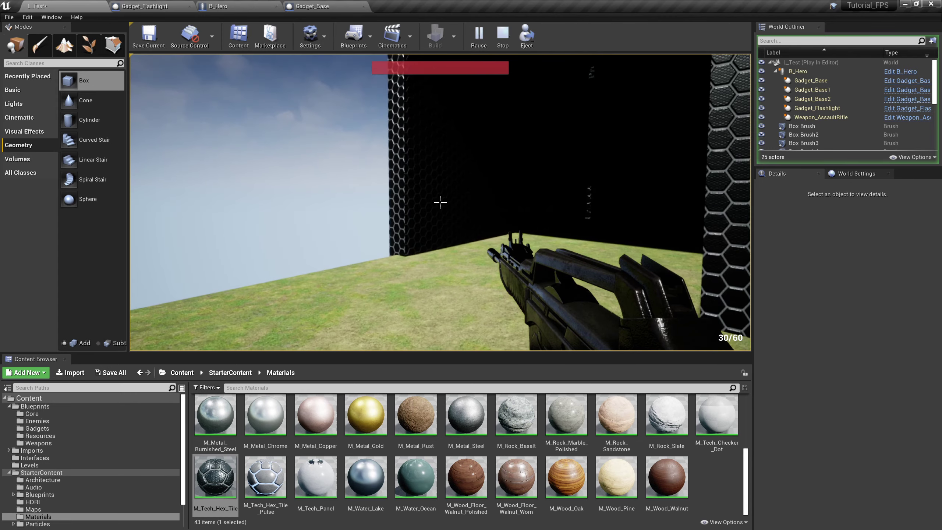
pyautogui.press('w')
pyautogui.press('w')
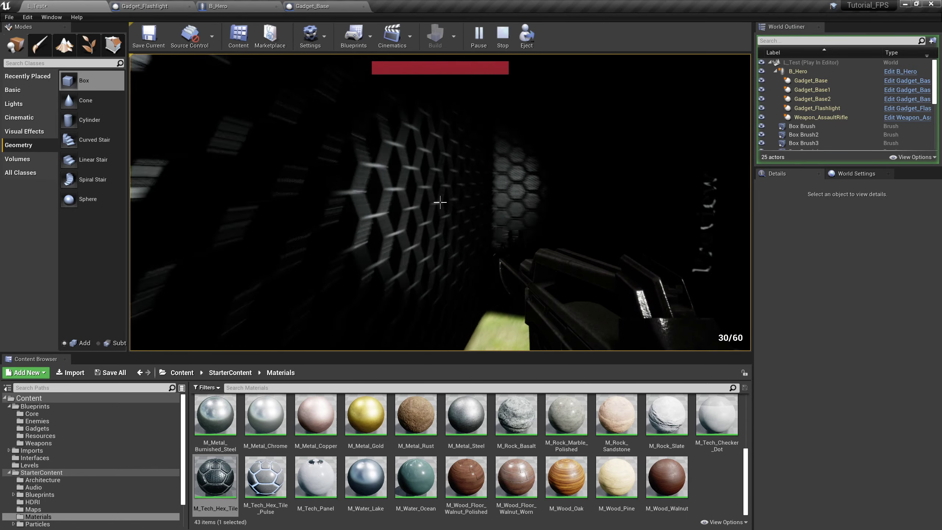
pyautogui.press('w')
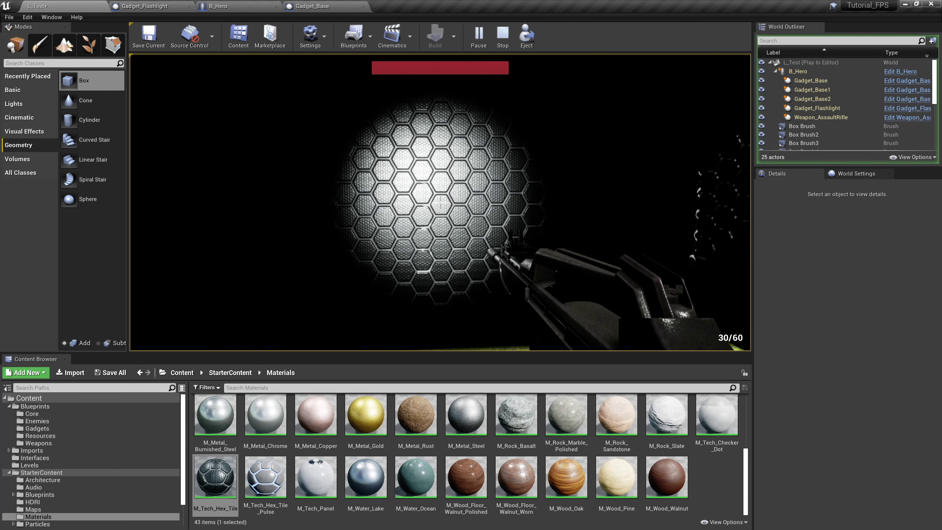
pyautogui.press('Escape')
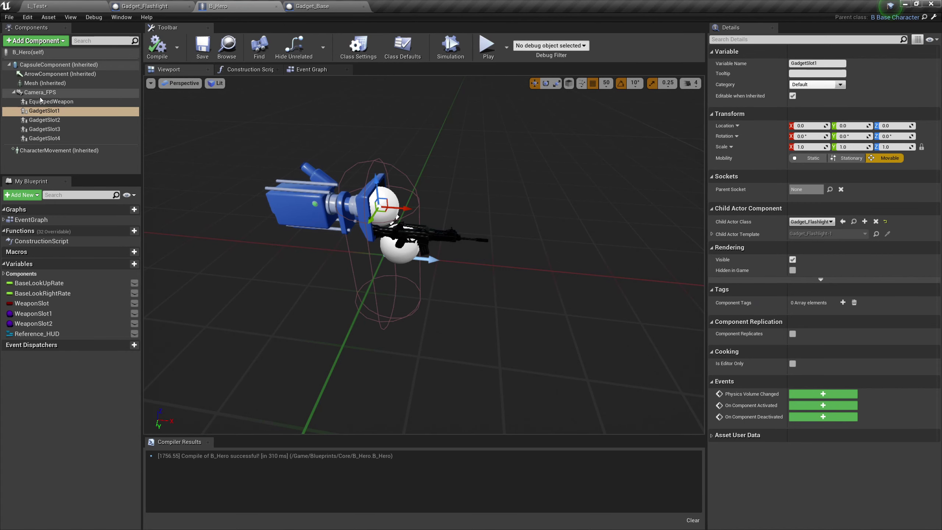
# - In the B_Hero Blueprint, examine how GadgetSlot1 sits under Camera_FPS relative to the camera and the rifle
pyautogui.click(41, 94)
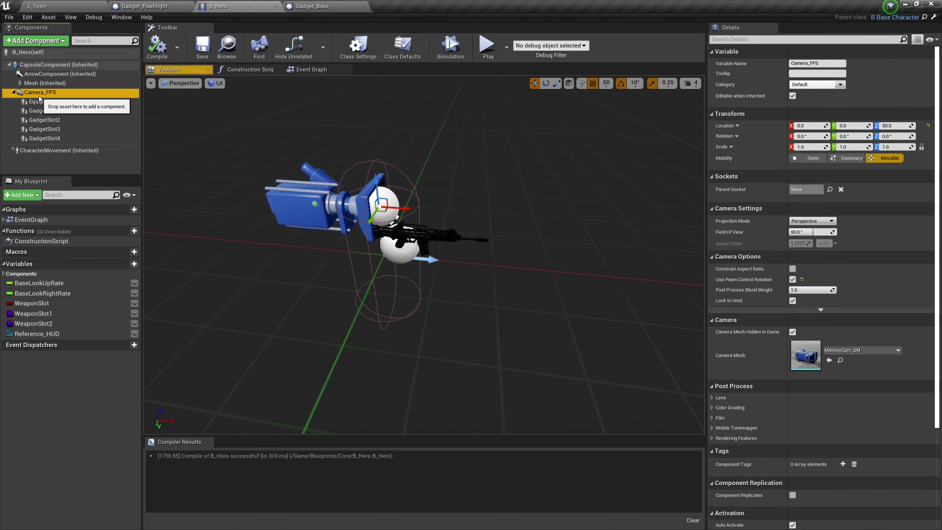
pyautogui.click(45, 111)
pyautogui.moveTo(334, 259); pyautogui.dragTo(363, 263, button='right')
pyautogui.press('w')
pyautogui.press('s')
pyautogui.press('d')
pyautogui.press('a')
pyautogui.press('d')
pyautogui.press('w')
pyautogui.moveTo(399, 204); pyautogui.dragTo(399, 204, button='right')
pyautogui.press('s')
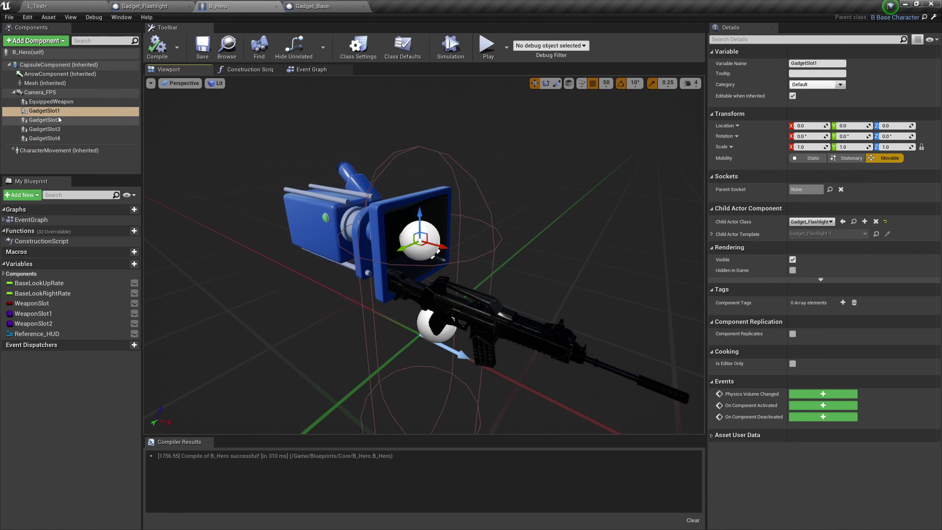
# - Compare the light cone's direction in Gadget_Flashlight with the placement of GadgetSlot1 on the camera in B_Hero
pyautogui.click(181, 7)
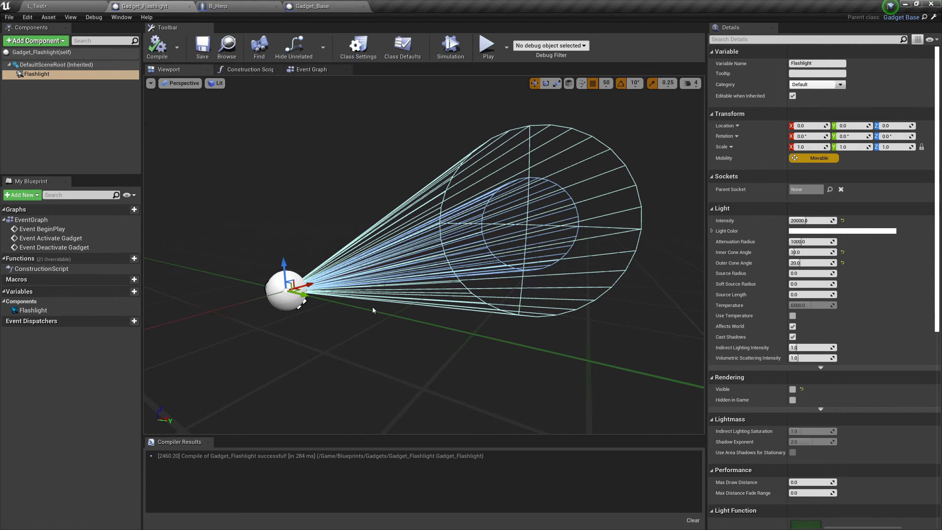
pyautogui.moveTo(405, 284)
pyautogui.mouseDown(button='right')
pyautogui.moveTo(297, 287)
pyautogui.moveTo(431, 292)
pyautogui.moveTo(401, 284)
pyautogui.moveTo(415, 279)
pyautogui.mouseUp(button='right')
pyautogui.press('d')
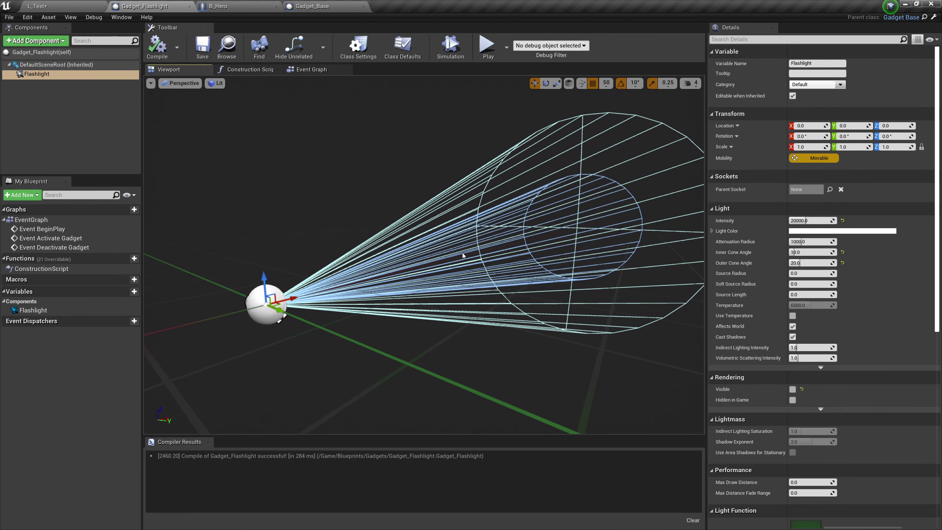
pyautogui.click(219, 7)
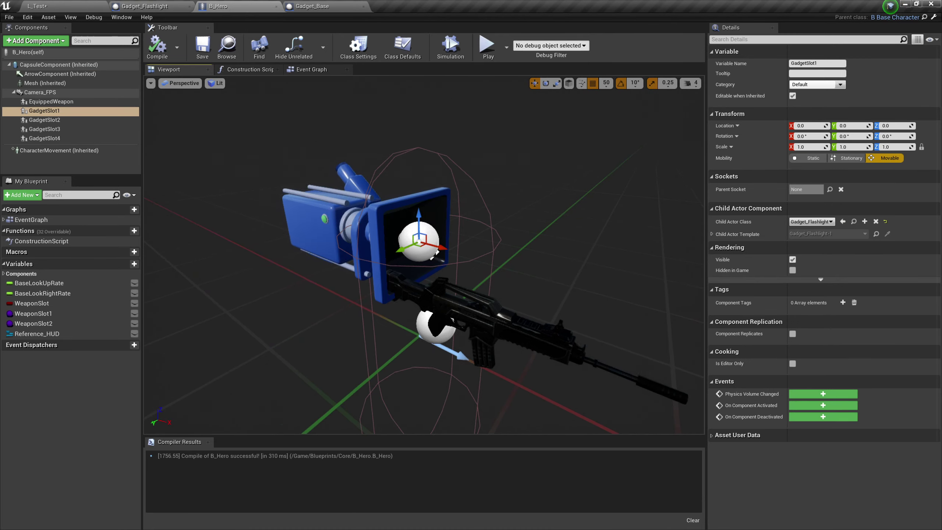
pyautogui.moveTo(423, 260)
pyautogui.mouseDown(button='right')
pyautogui.moveTo(460, 262)
pyautogui.moveTo(429, 264)
pyautogui.mouseUp(button='right')
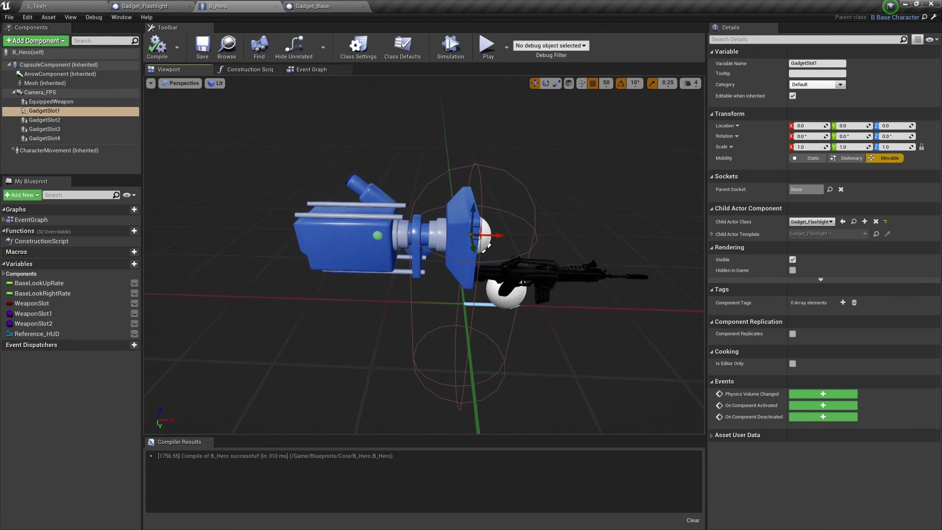
pyautogui.moveTo(384, 286); pyautogui.dragTo(389, 286, button='right')
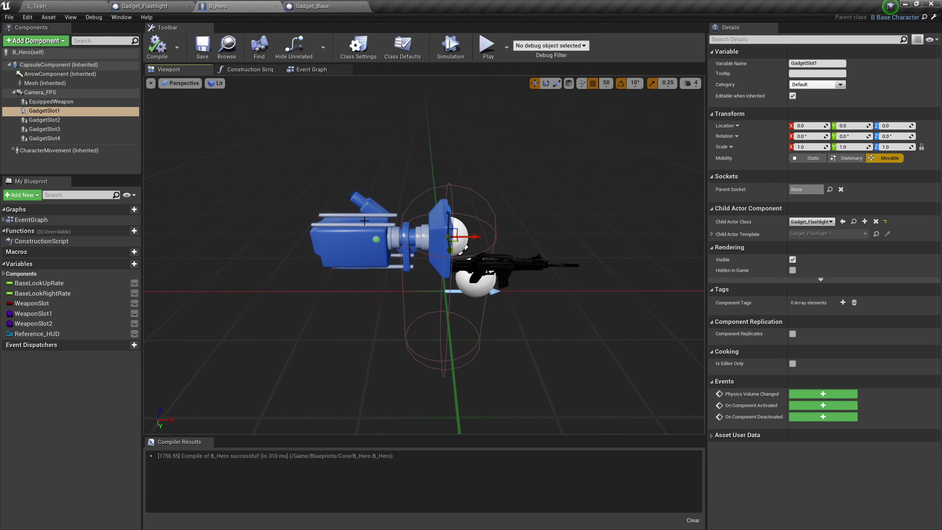